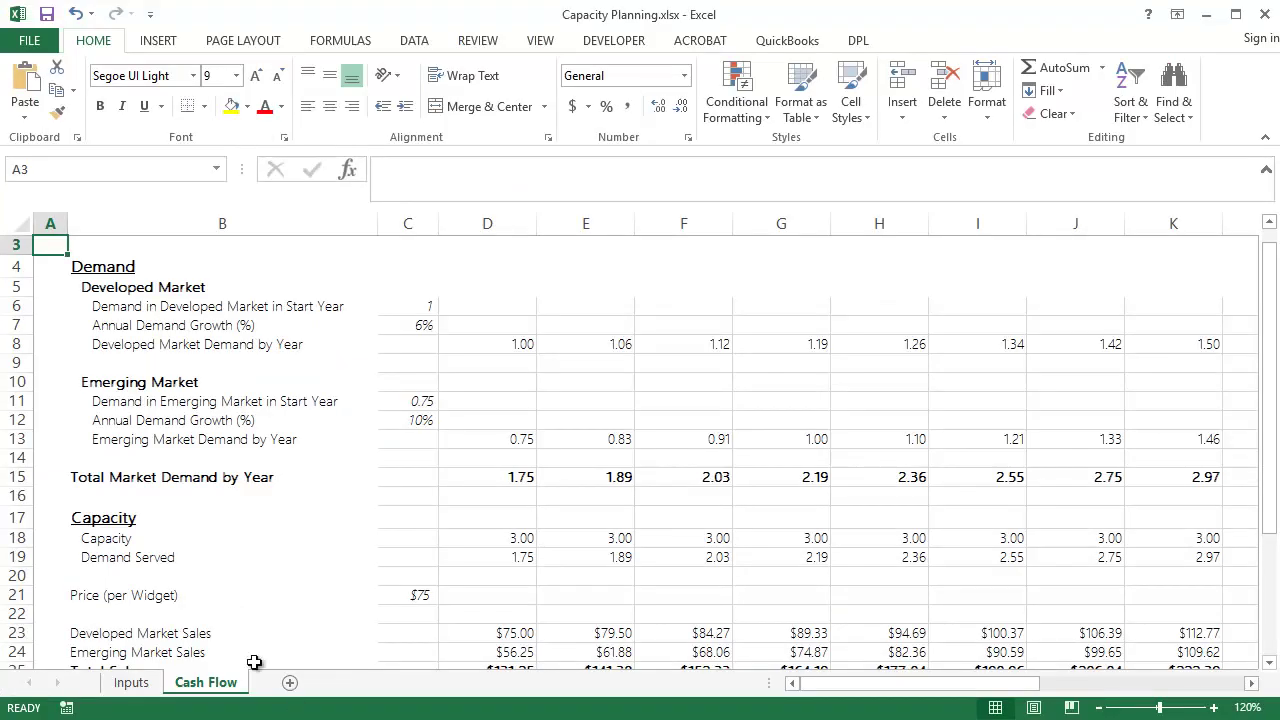
- Check the Developed (B5) and Emerging (B10) Market demand inputs in Excel, then minimize Excel to reveal DPL
left_click(76, 287)
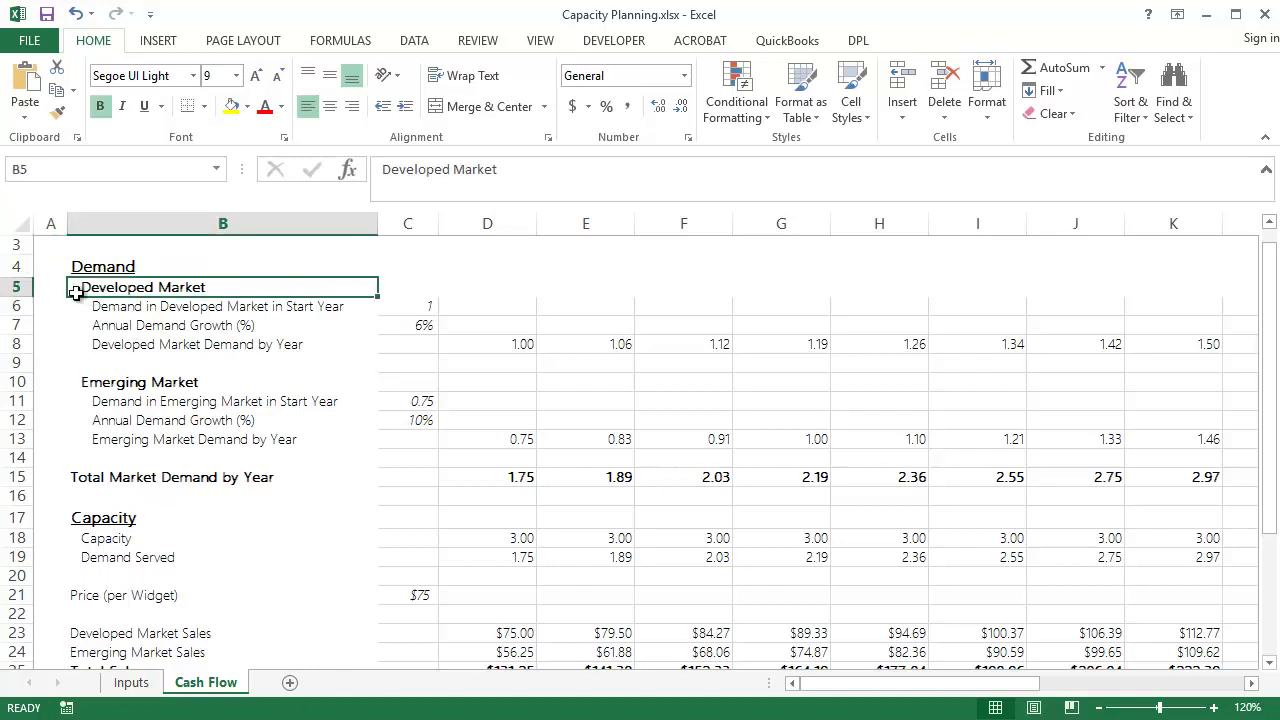
left_click(93, 381)
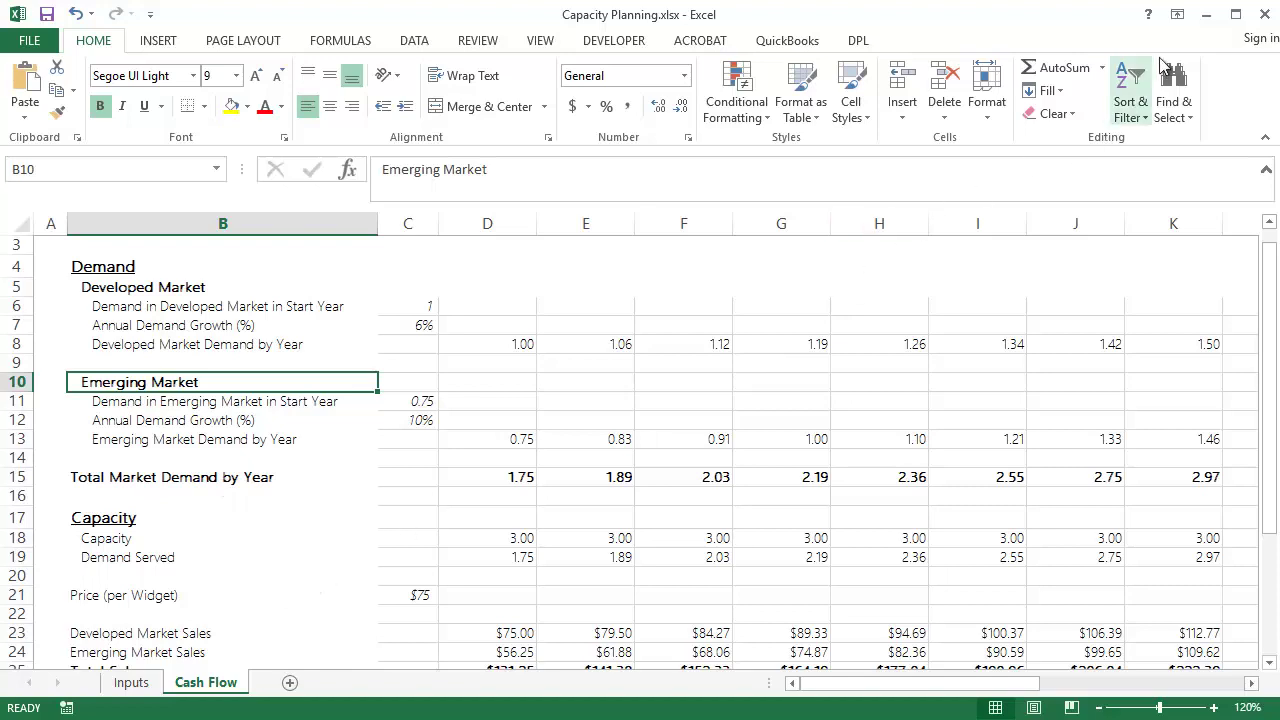
left_click(1208, 18)
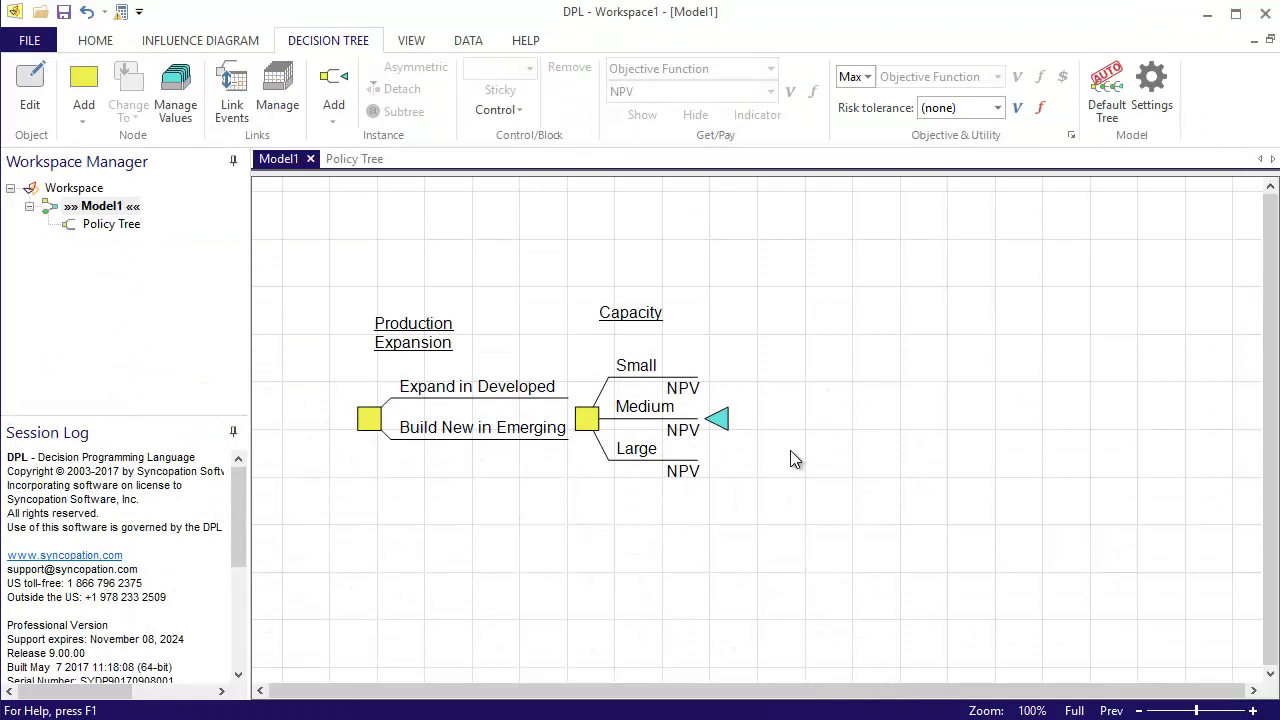
- Insert a discrete chance node named Market Test Results before the Capacity decision
left_click(83, 112)
left_click(110, 160)
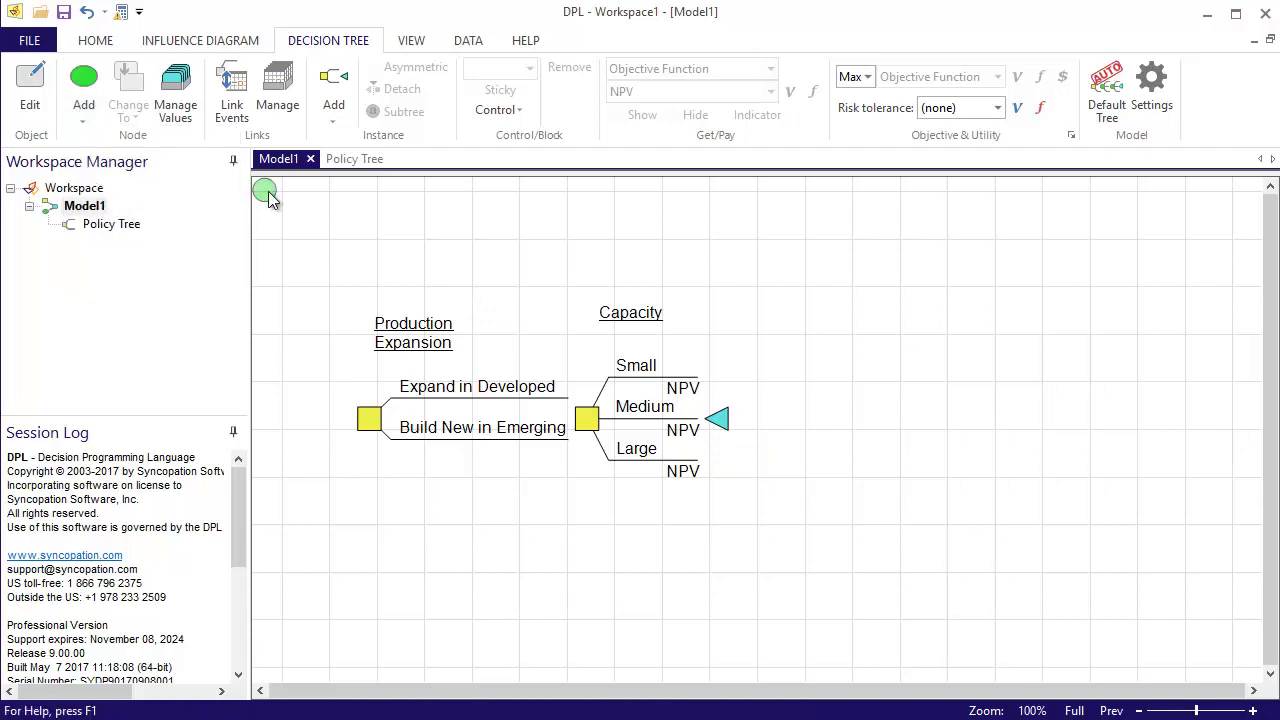
left_click(588, 422)
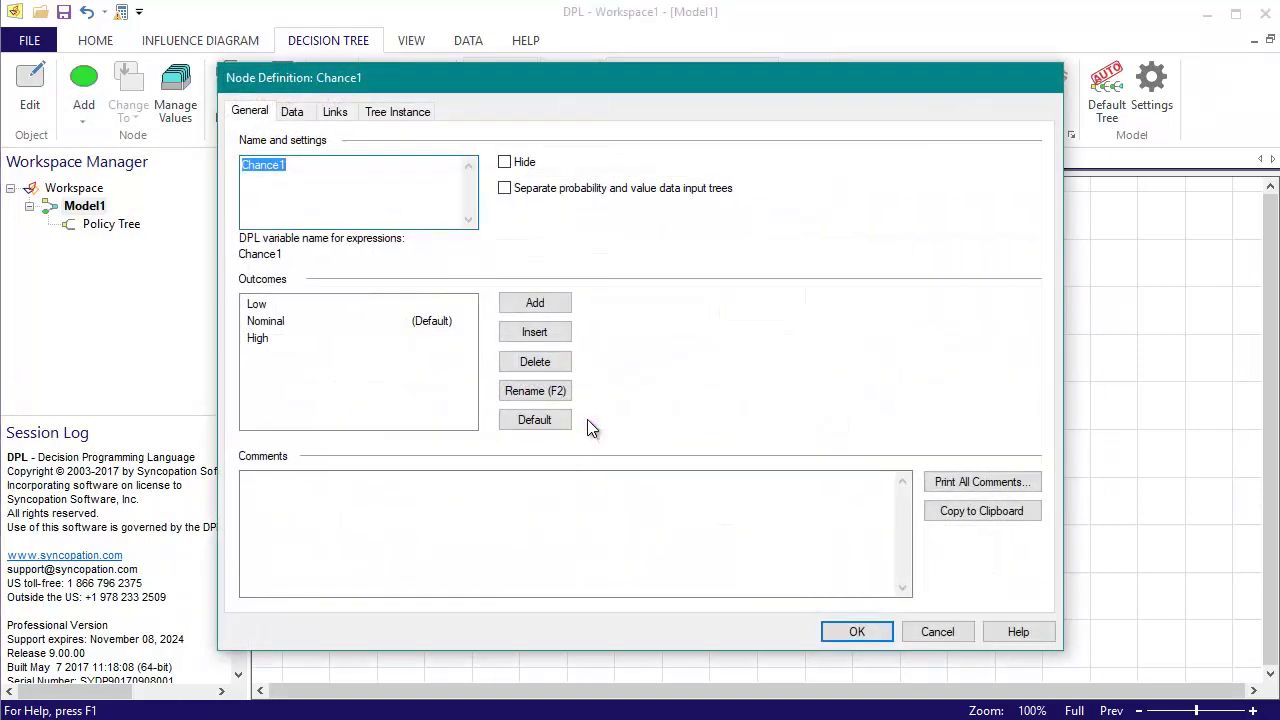
type("Market Te")
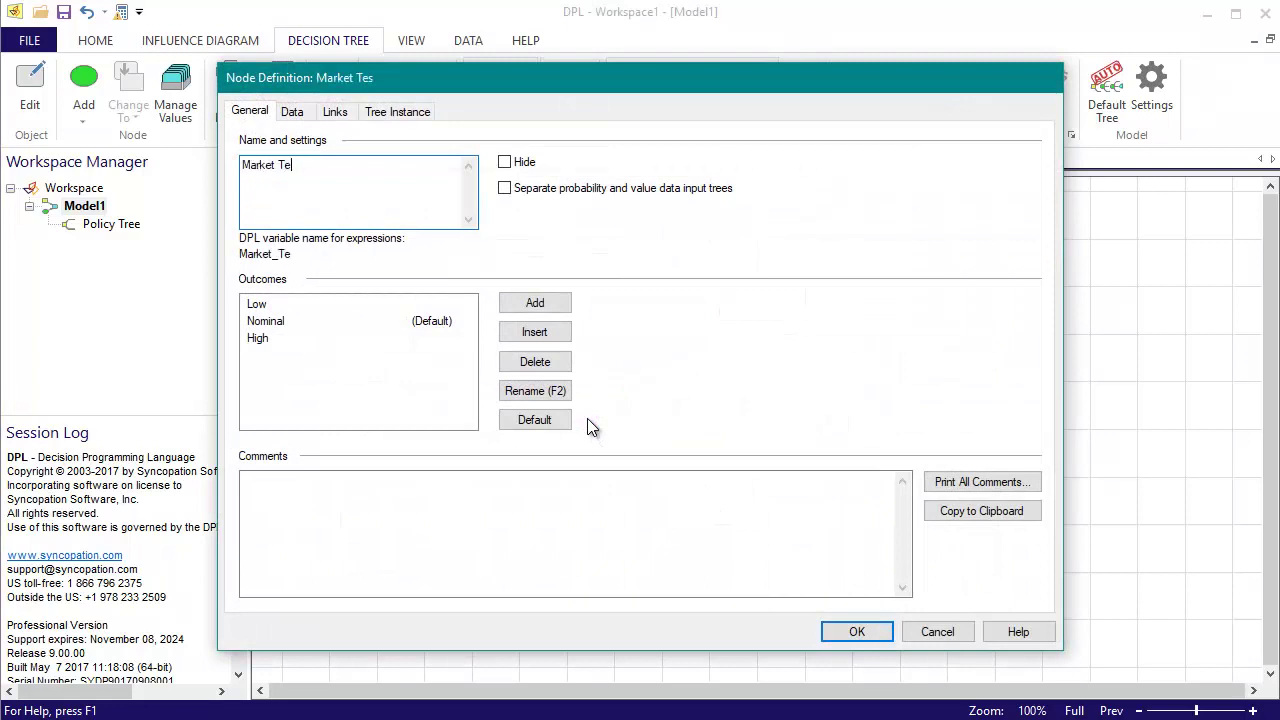
type("st Results")
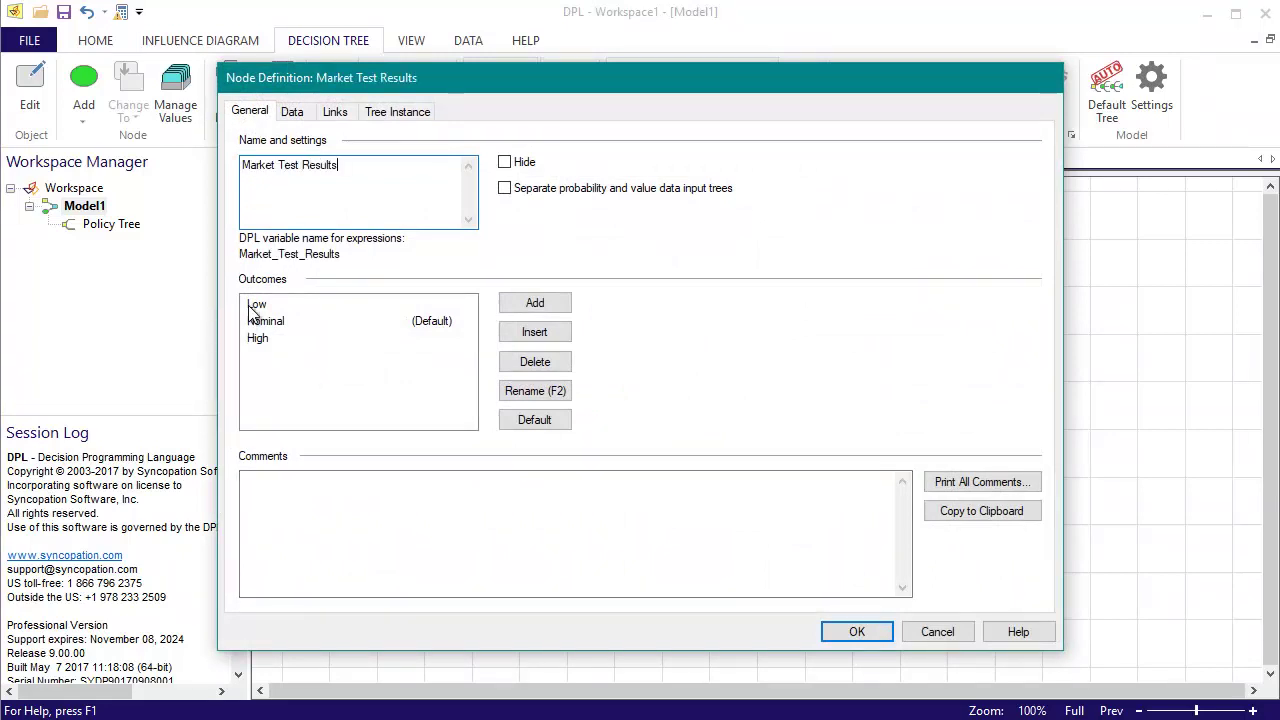
- Rename its outcomes Poor, Decent and Outstanding, keep probabilities .3/.4/.3, and confirm the node
double_click(256, 305)
type("Poor")
double_click(250, 316)
type("Aveent")
key("Return")
type("Out")
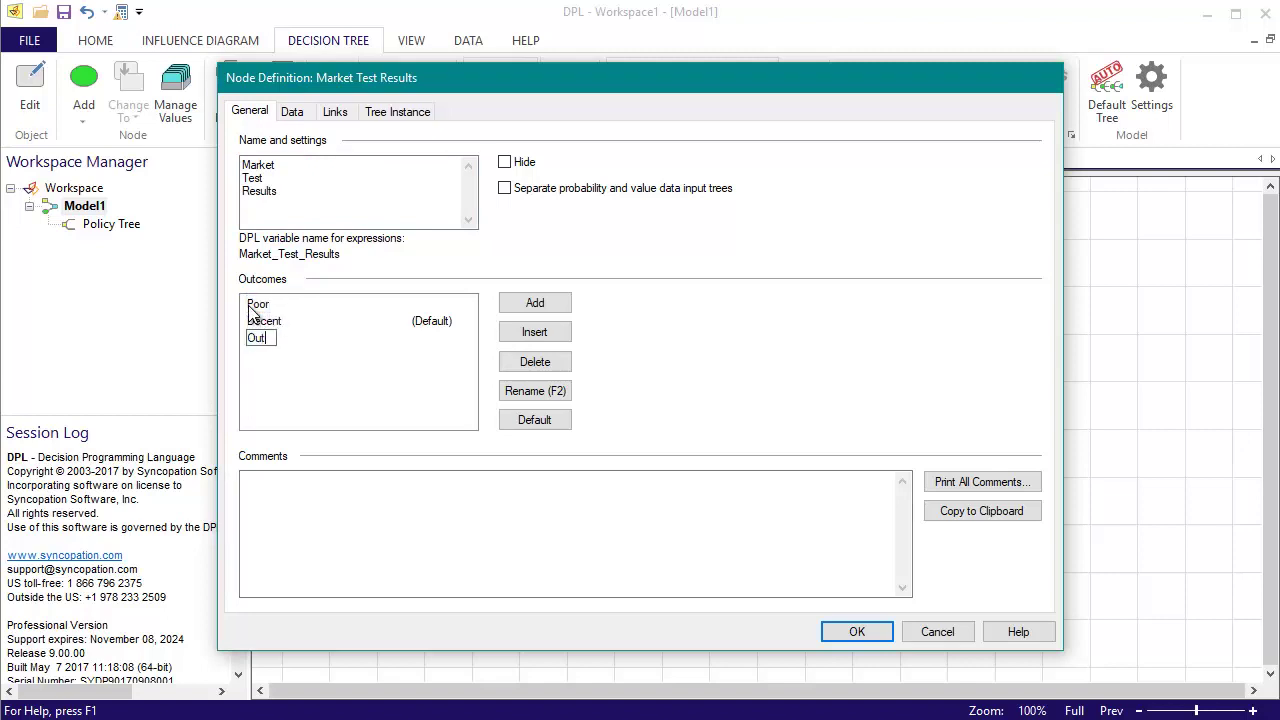
type("standing")
key("Return")
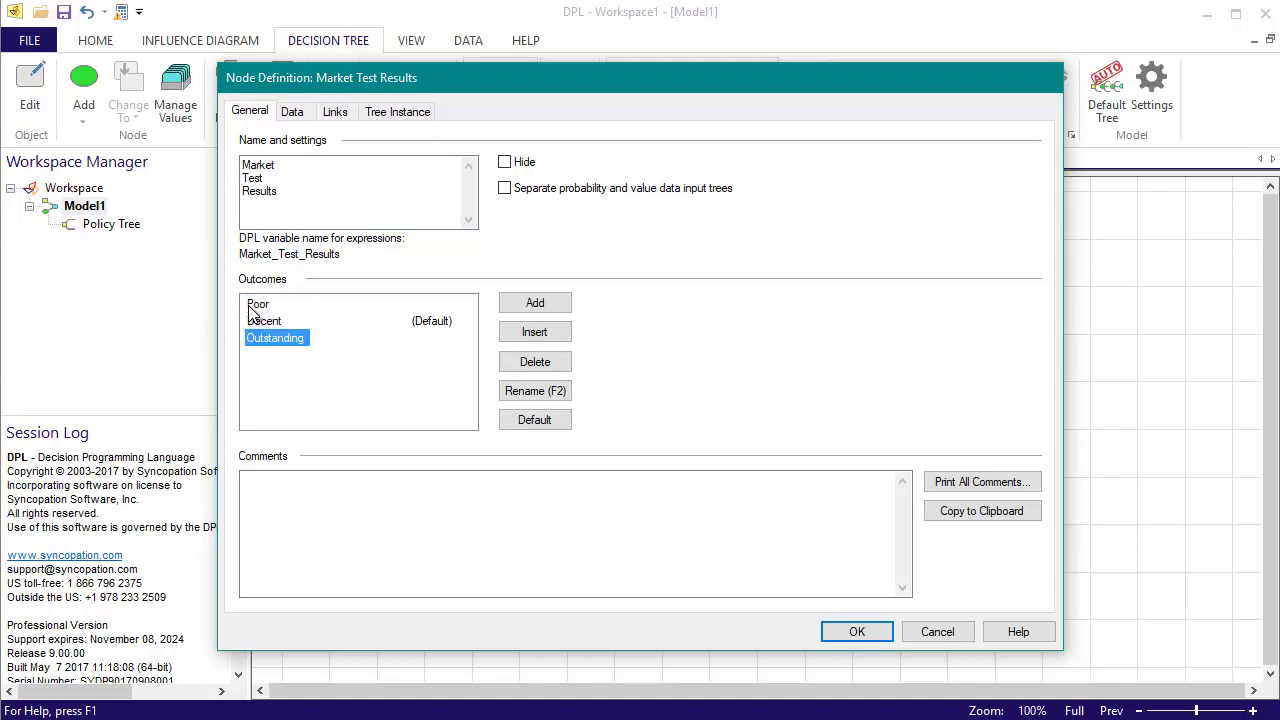
left_click(292, 112)
left_click(846, 630)
left_click(834, 614)
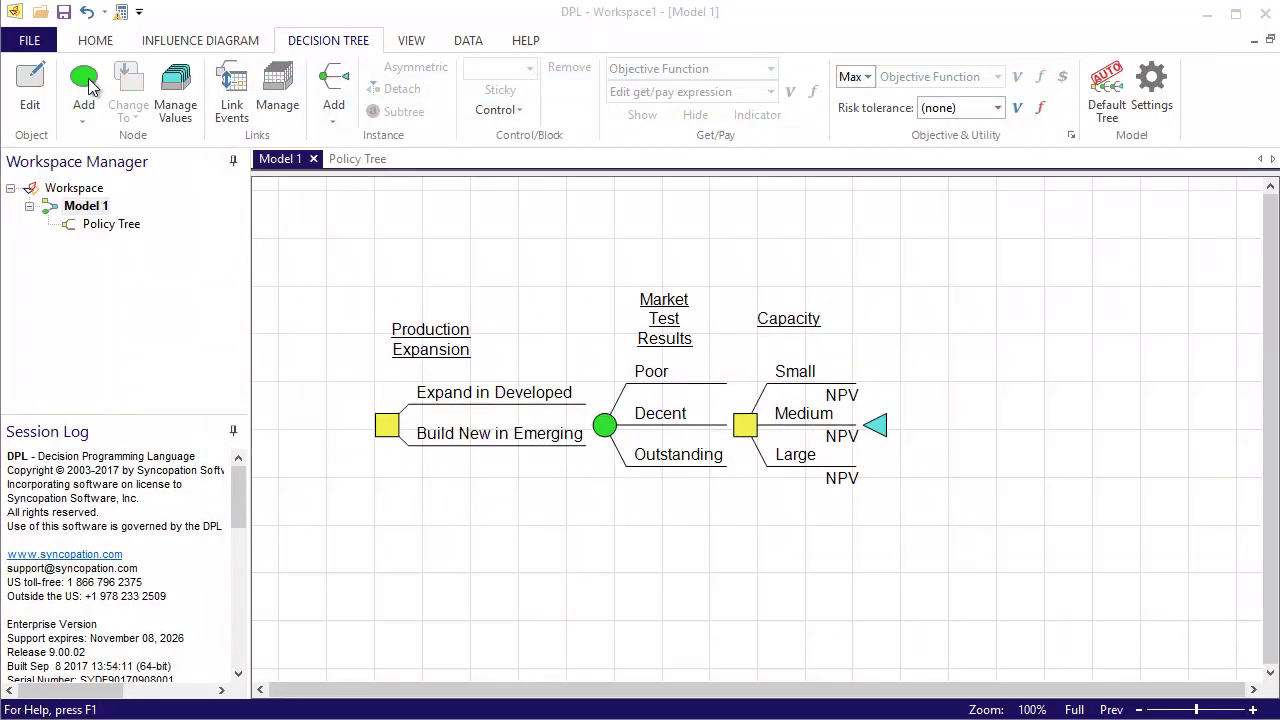
- Add a Demand Developed chance node after Capacity and delete its Nominal outcome
left_click_drag(88, 88, 877, 424)
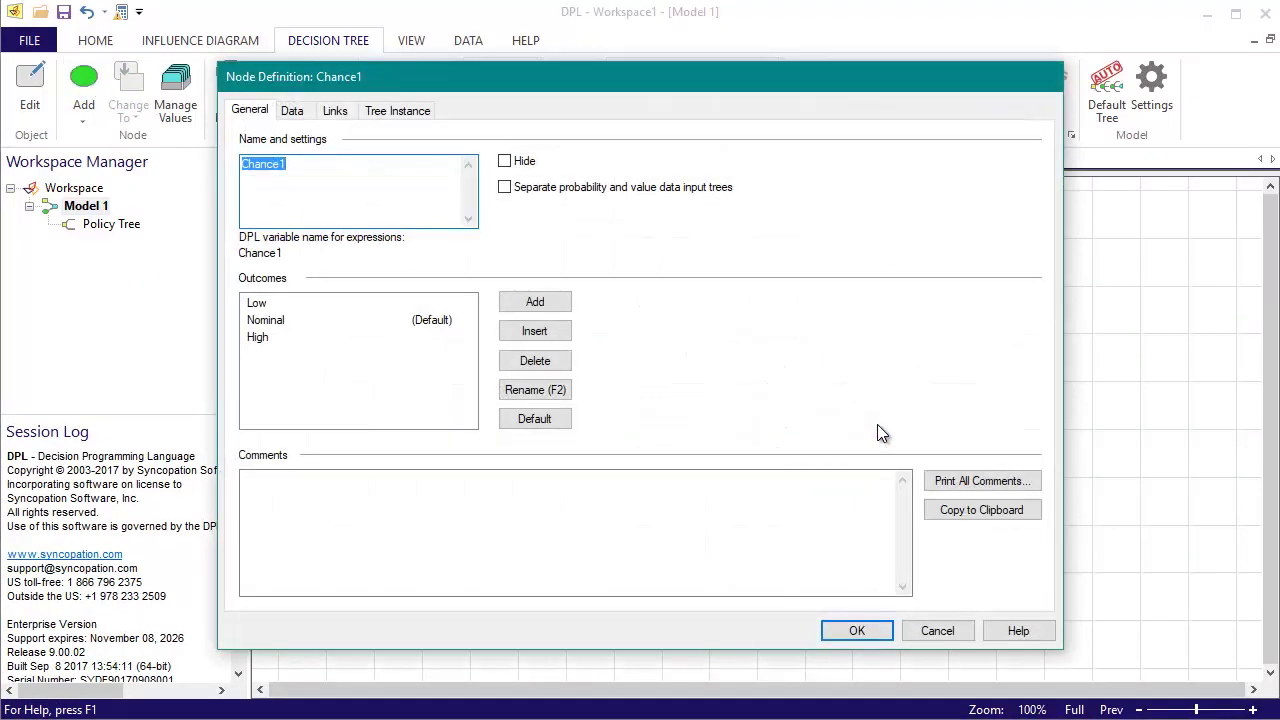
type("Demand D")
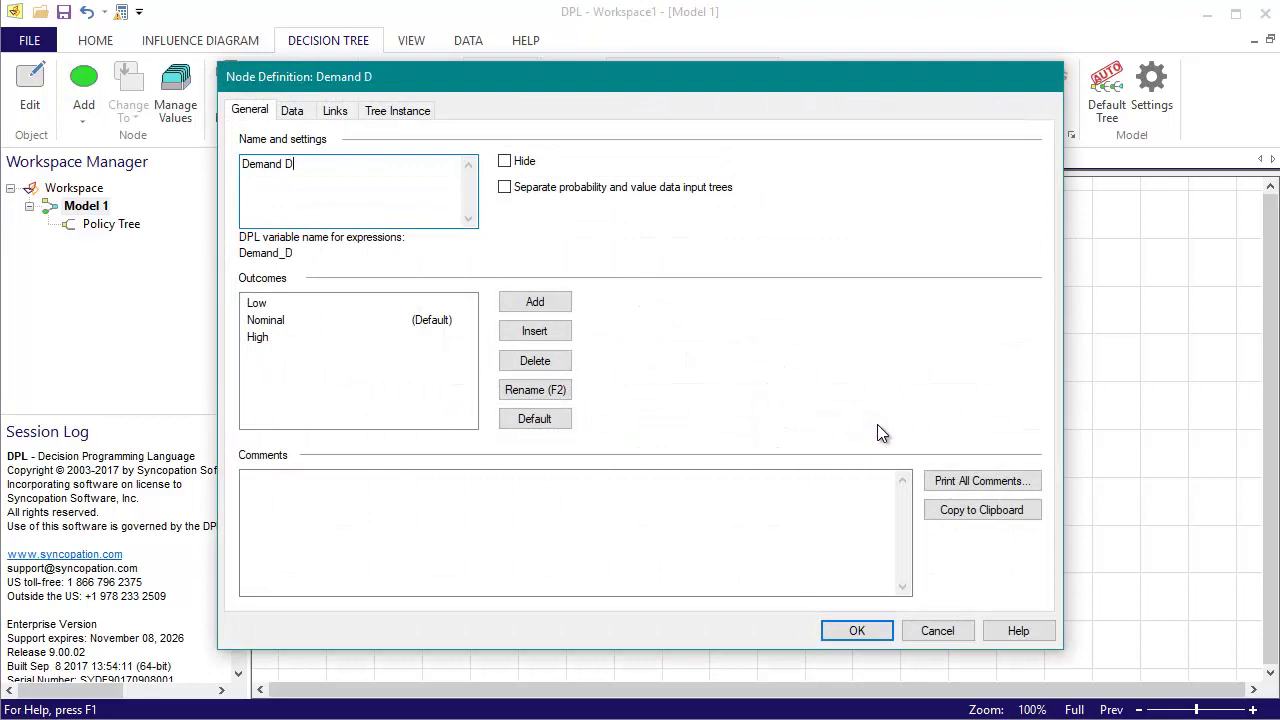
type("eveloped")
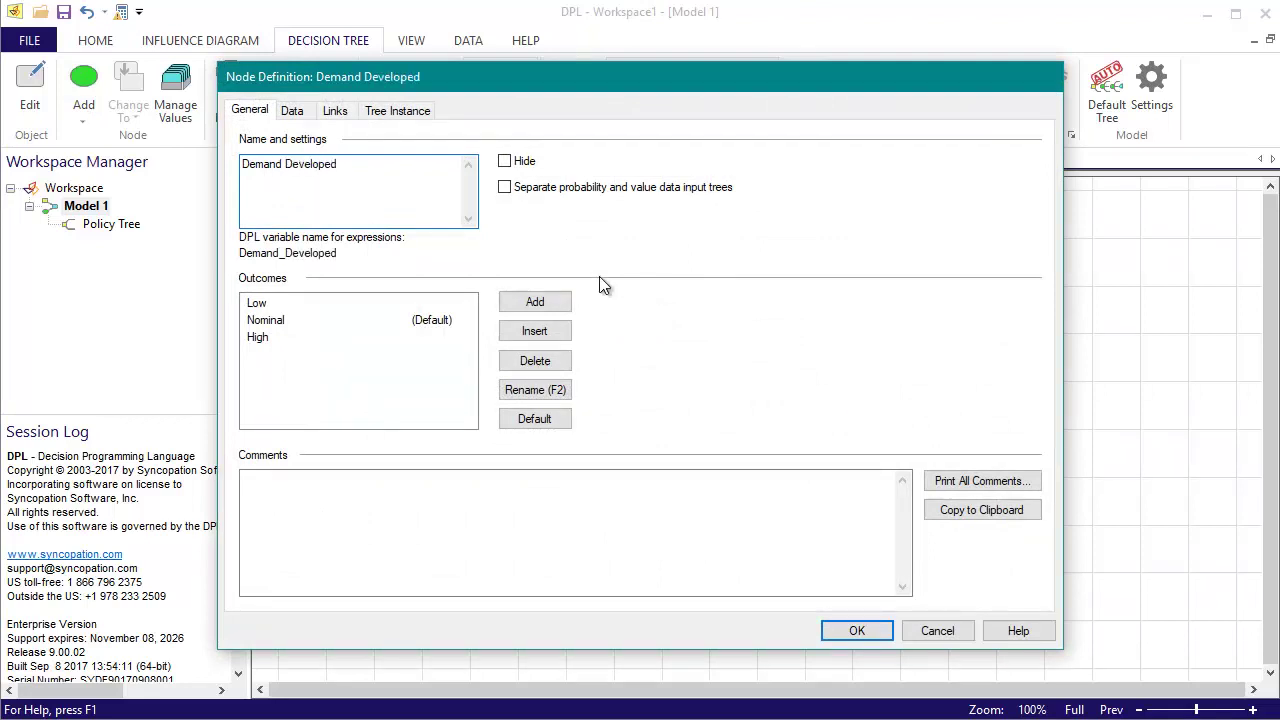
left_click(268, 322)
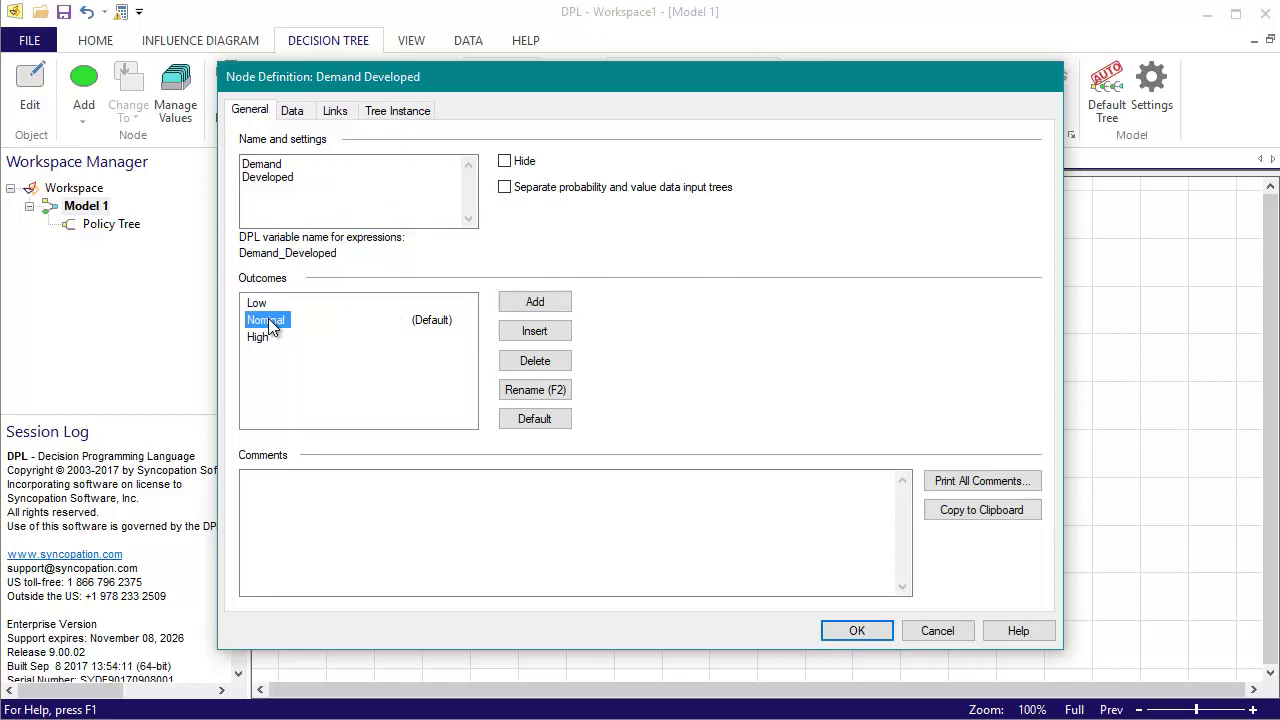
left_click(518, 357)
left_click(697, 415)
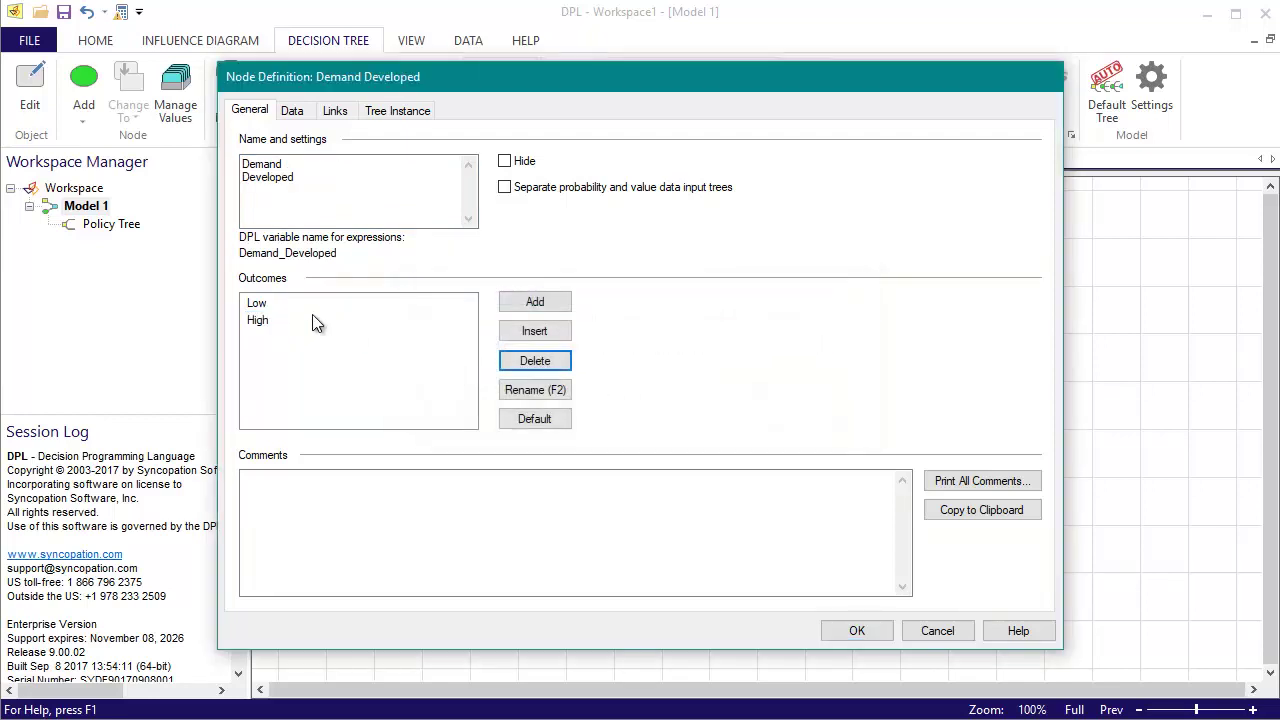
- Make Low the default outcome and enable separate probability and value data input trees
left_click(262, 306)
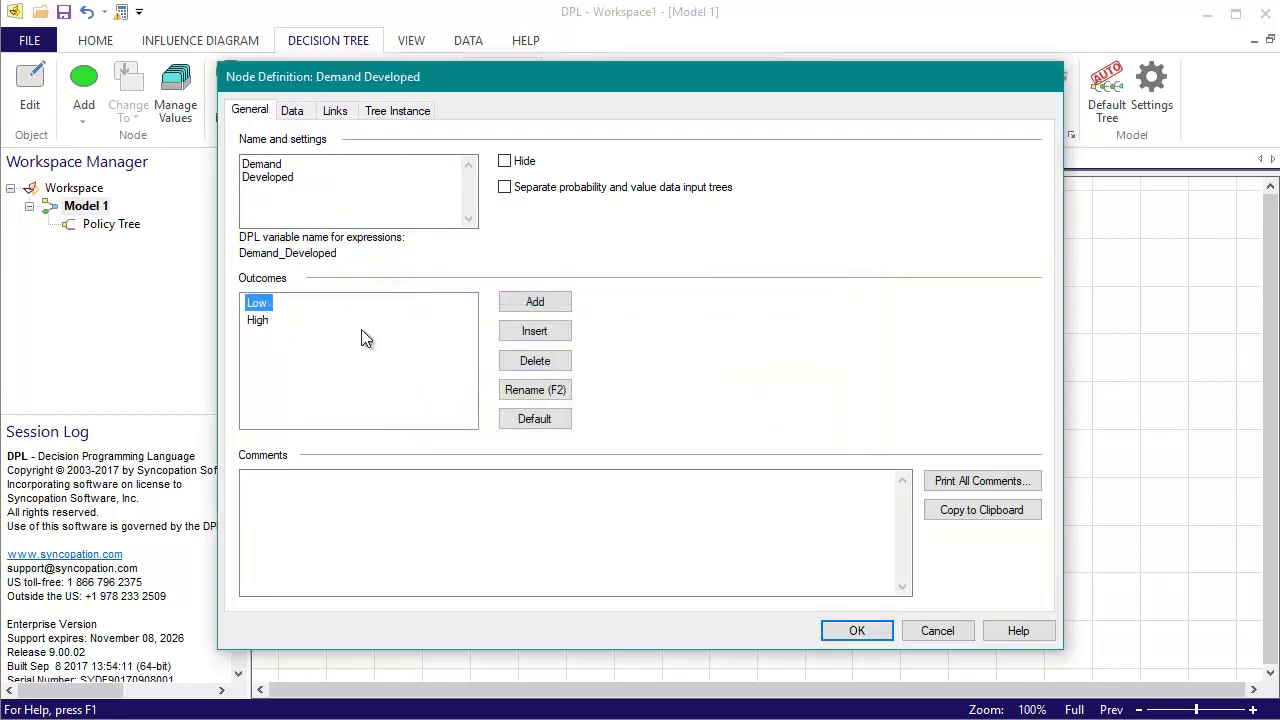
left_click(534, 419)
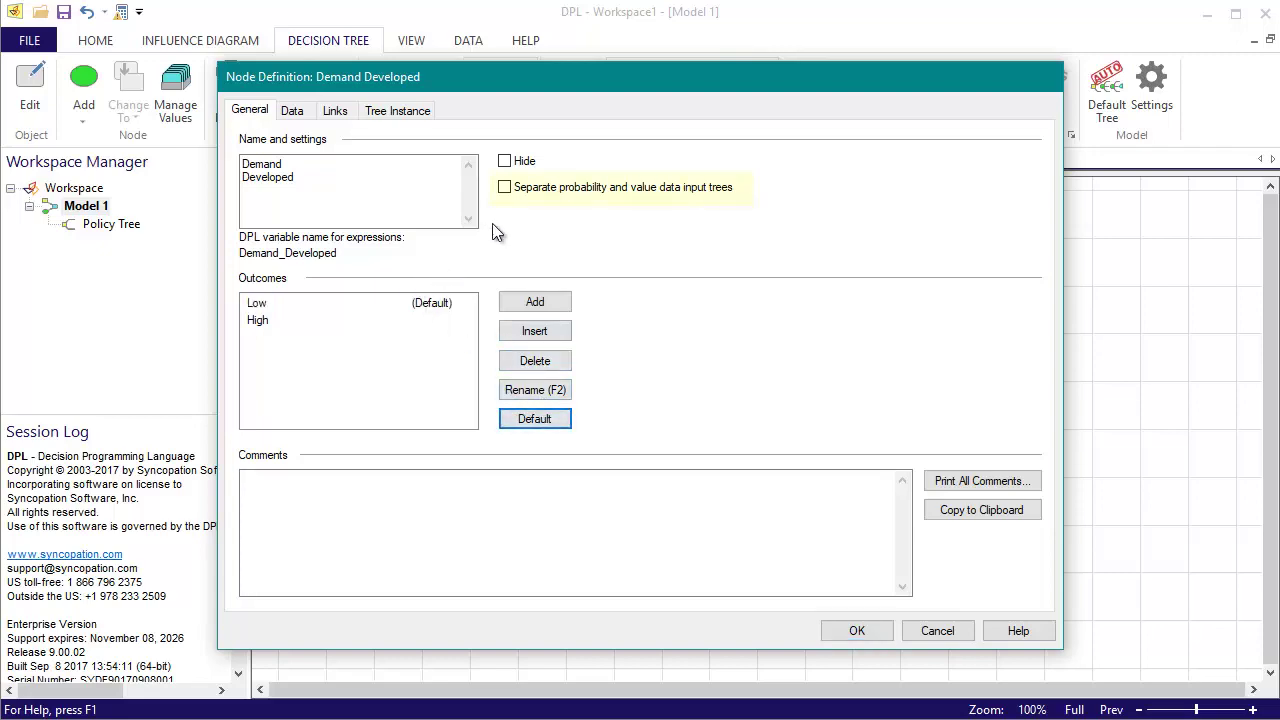
left_click(505, 188)
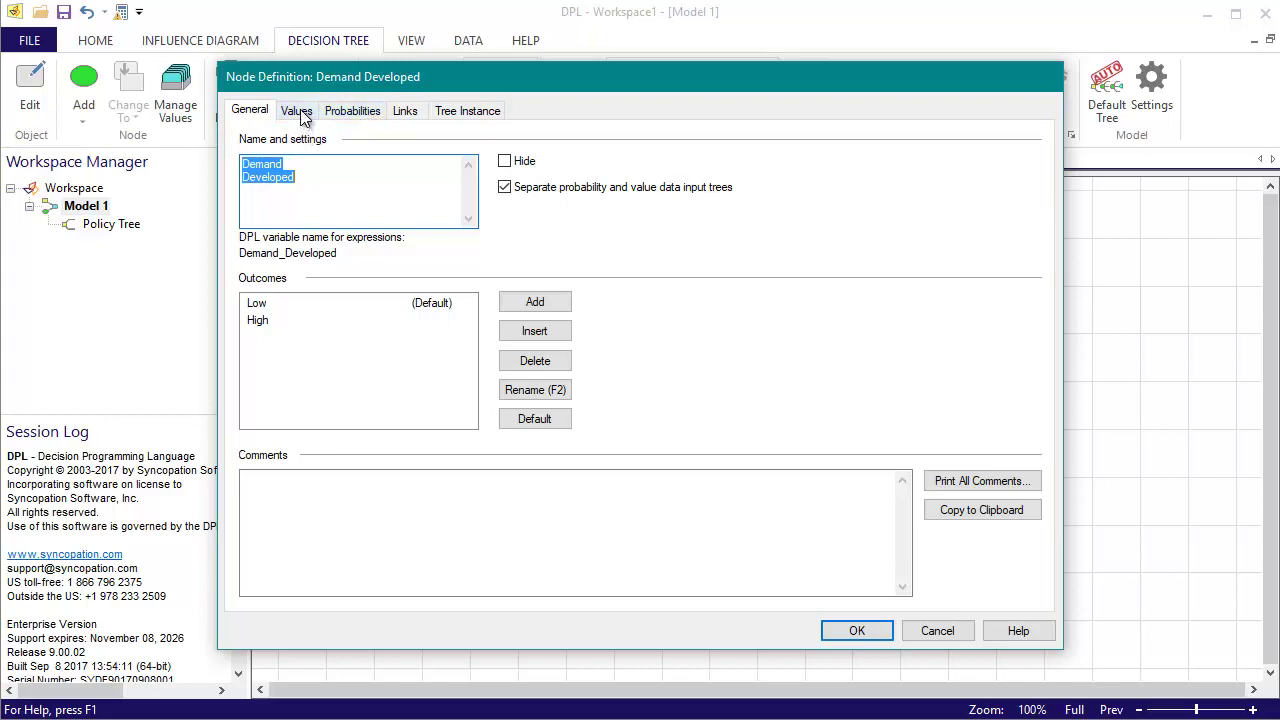
- Give Demand Developed values 1.0 for Low and 2.0 for High
left_click(299, 111)
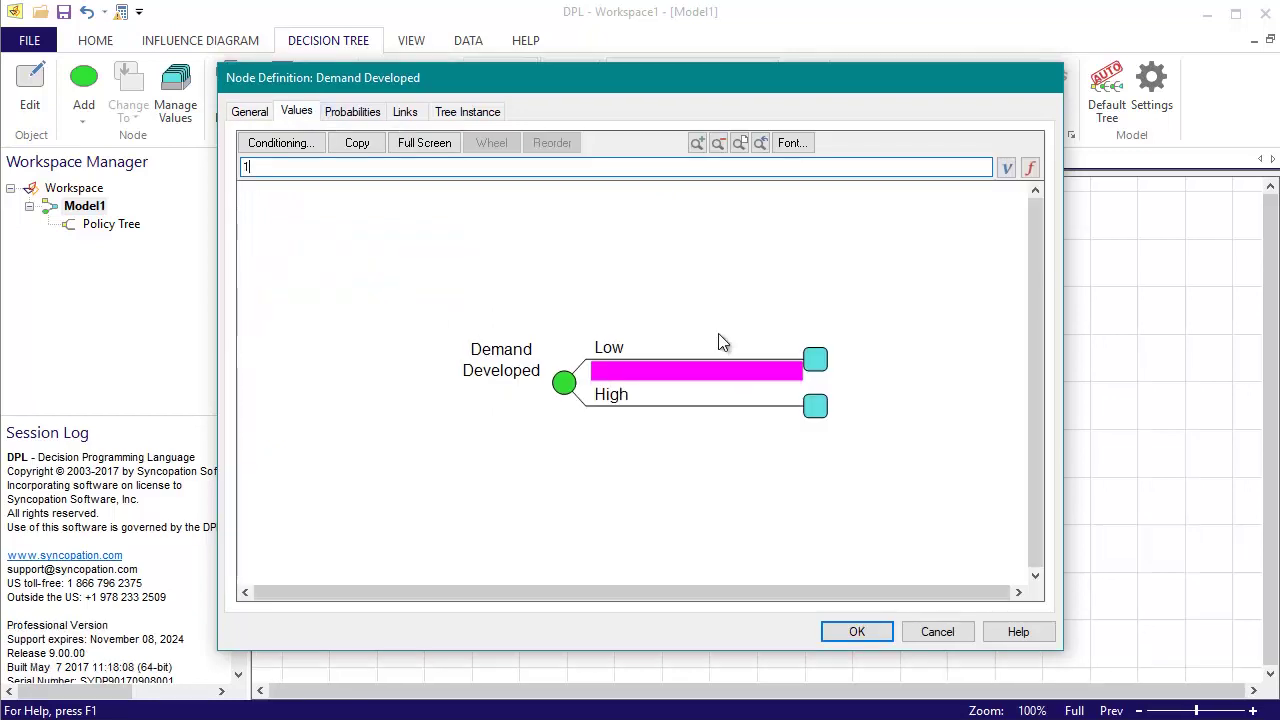
type("0")
key("Return")
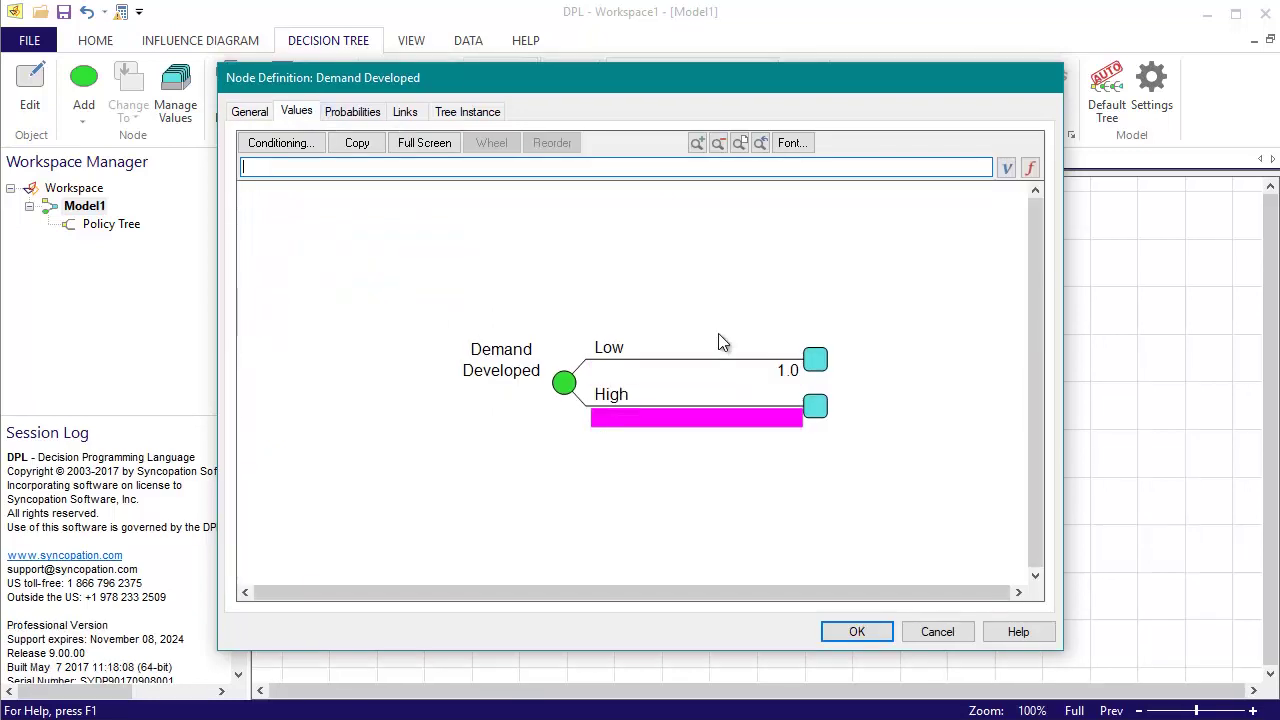
type("2.0")
key("Return")
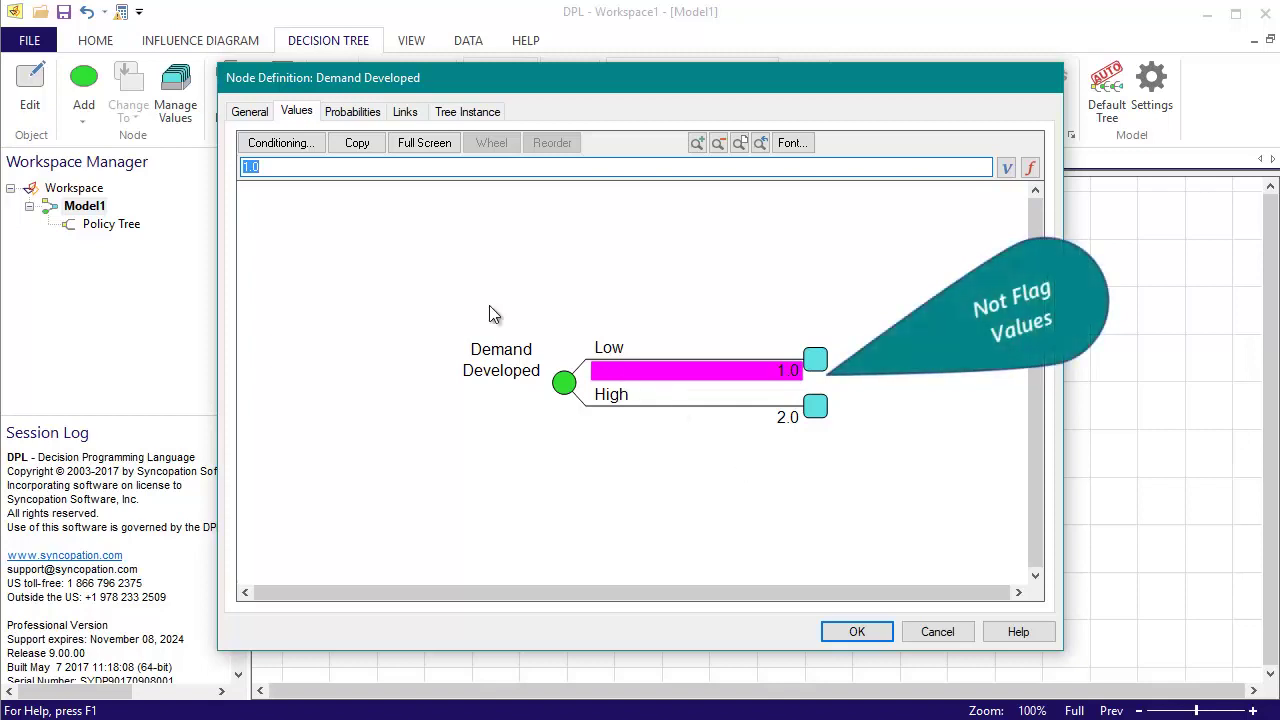
- Condition Demand Developed's probabilities on Market Test Results
left_click(355, 117)
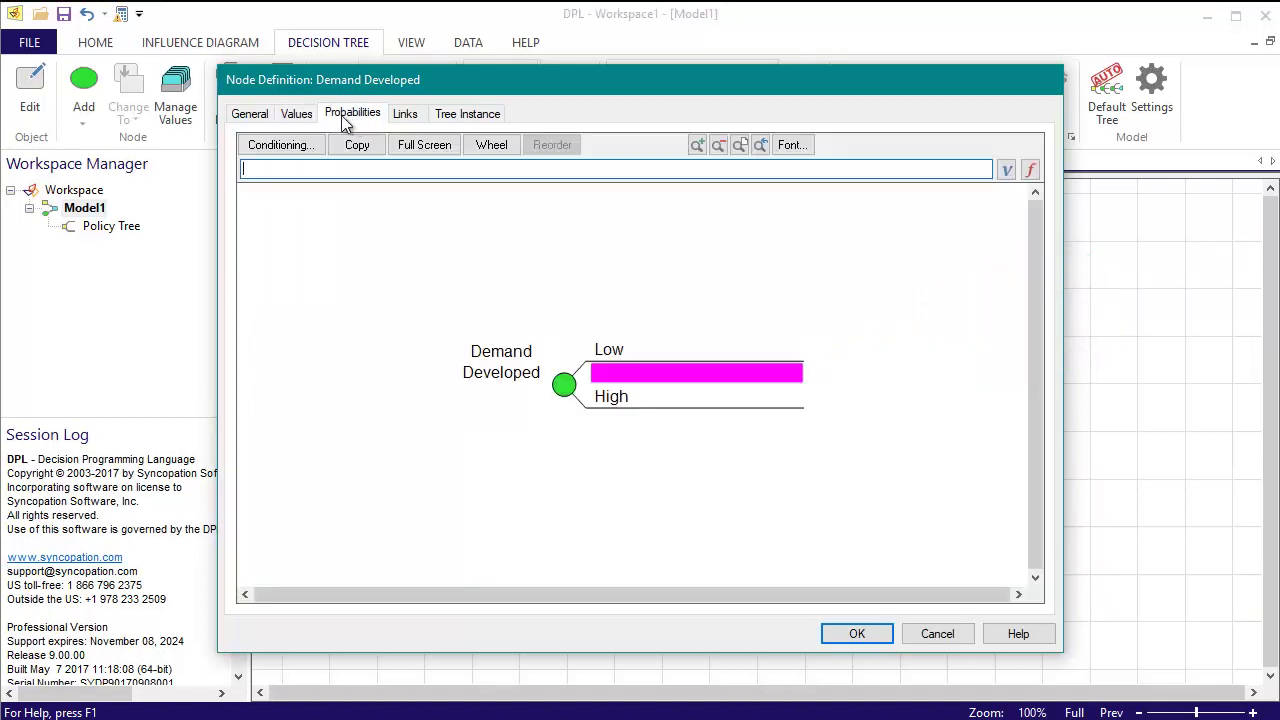
left_click(292, 146)
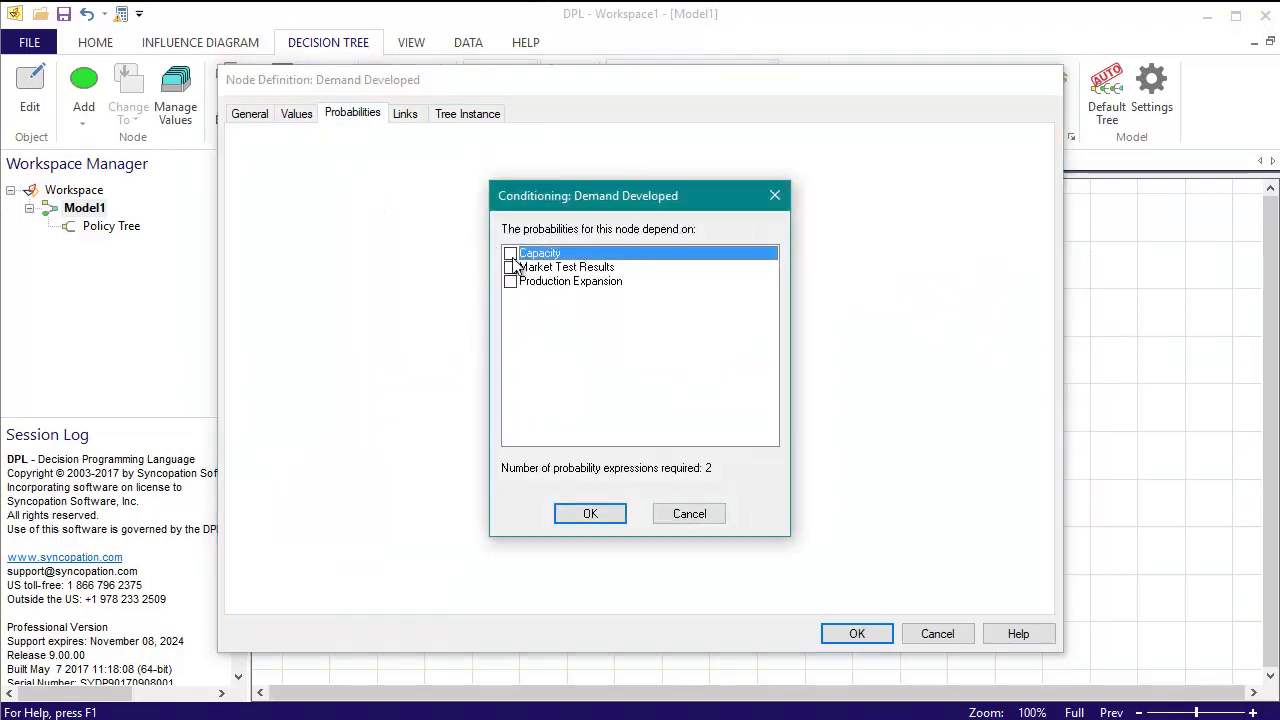
left_click(511, 267)
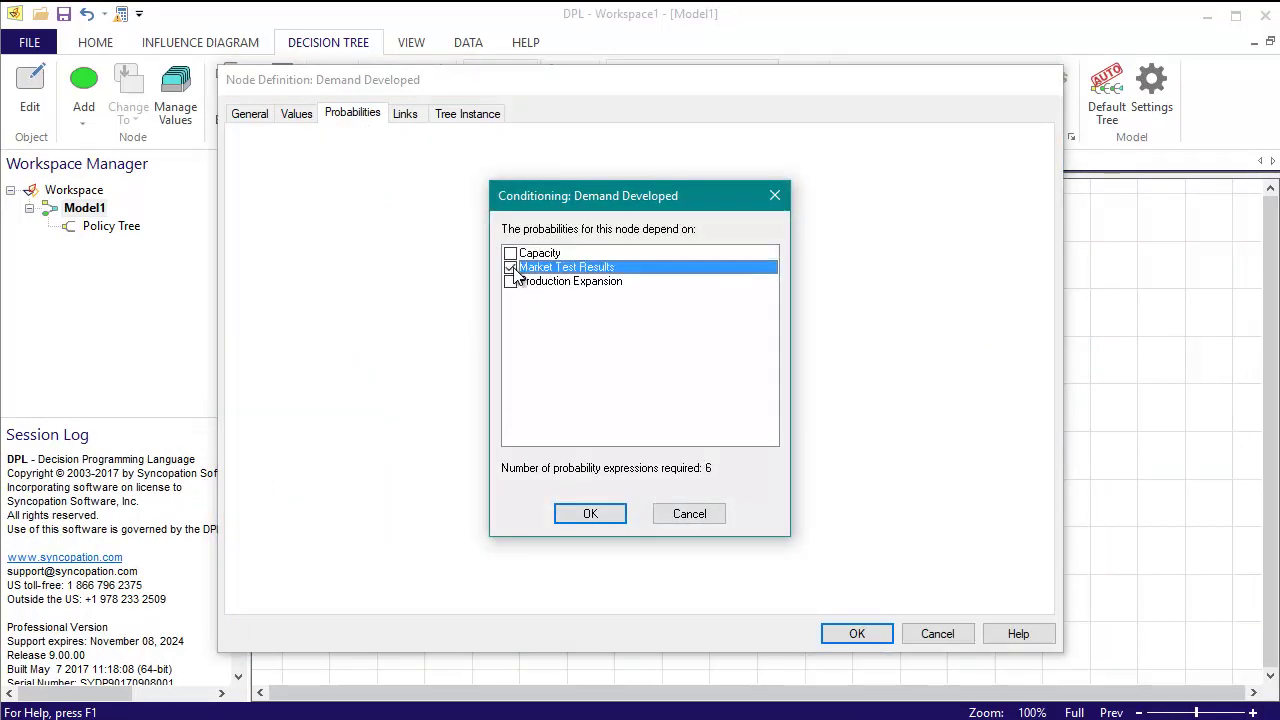
left_click(613, 512)
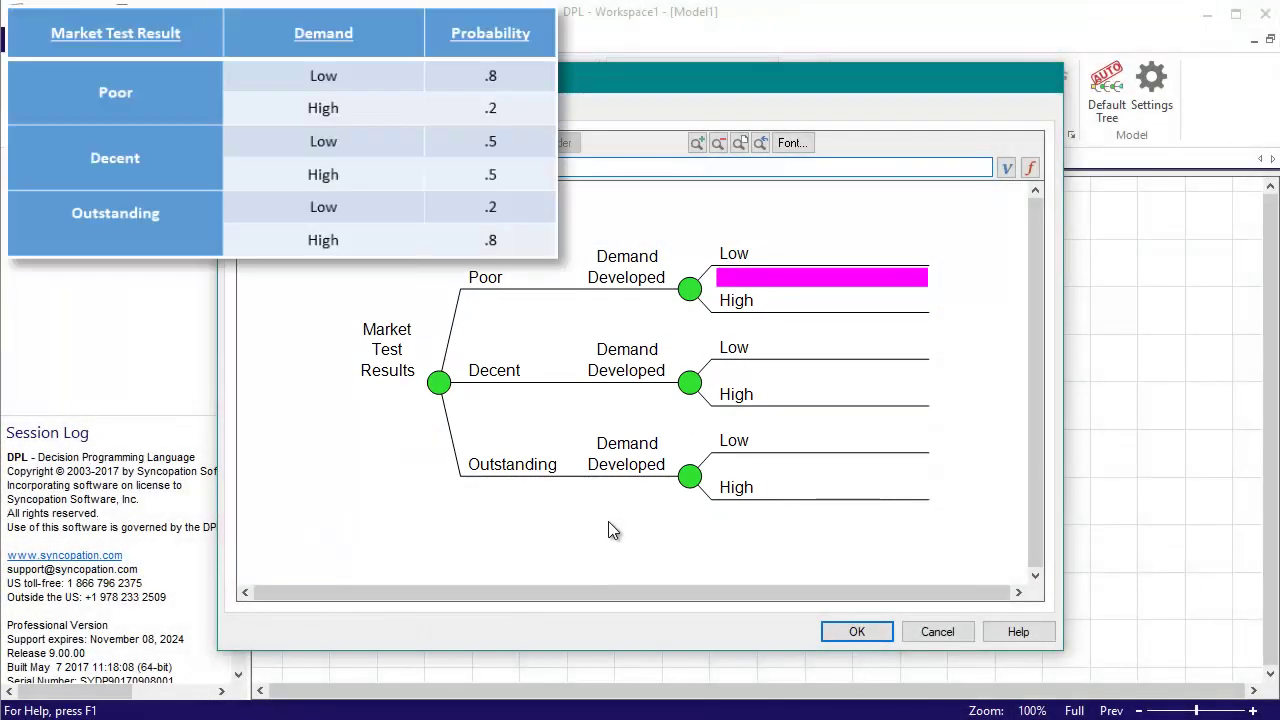
- Enter Low/High probabilities .8/.2, .5/.5, .2/.8 for Poor, Decent, Outstanding and confirm
type(".8")
key("Tab")
type(".2")
key("Tab")
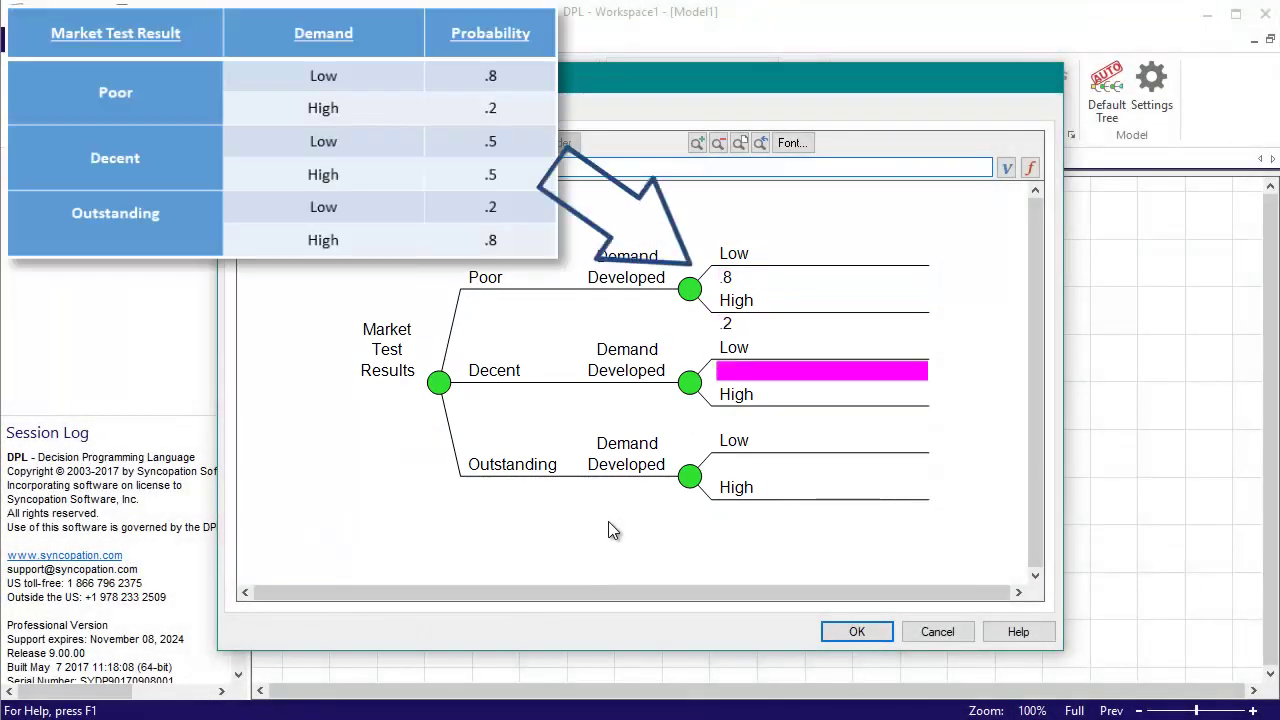
type(".5")
key("Tab")
type(".5")
key("Tab")
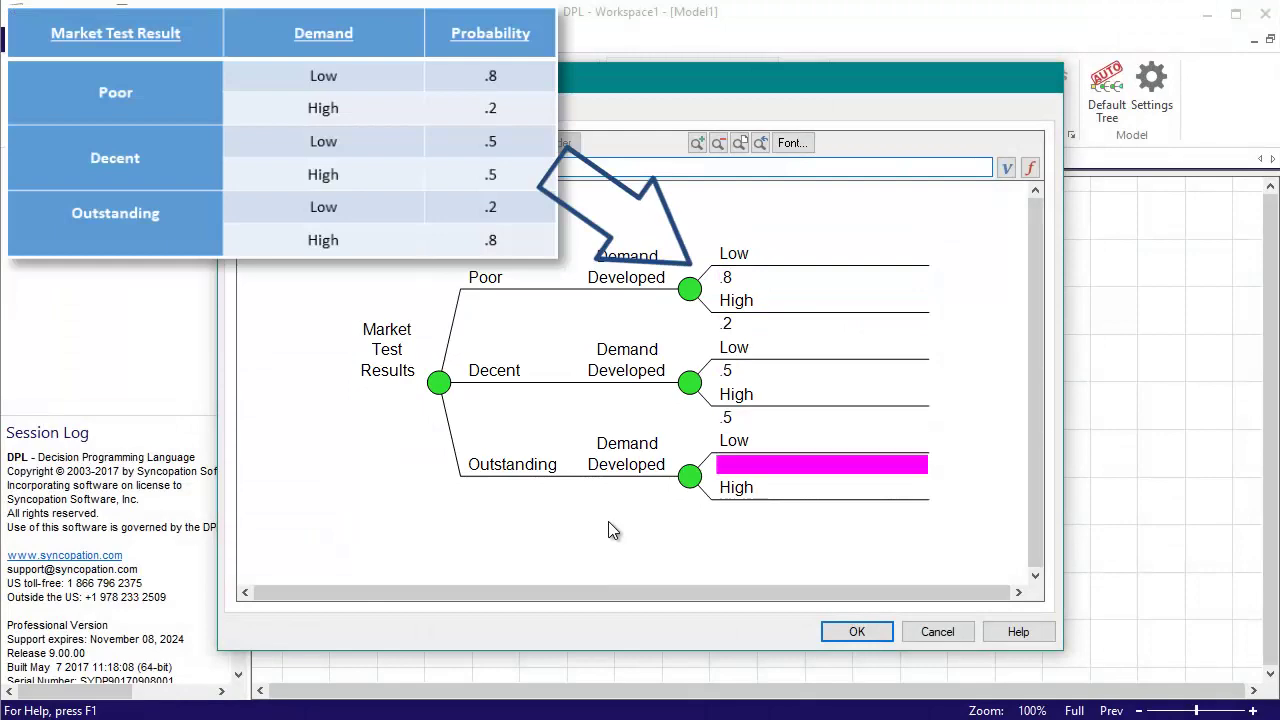
type(".2")
key("Tab")
type(".8")
key("Tab")
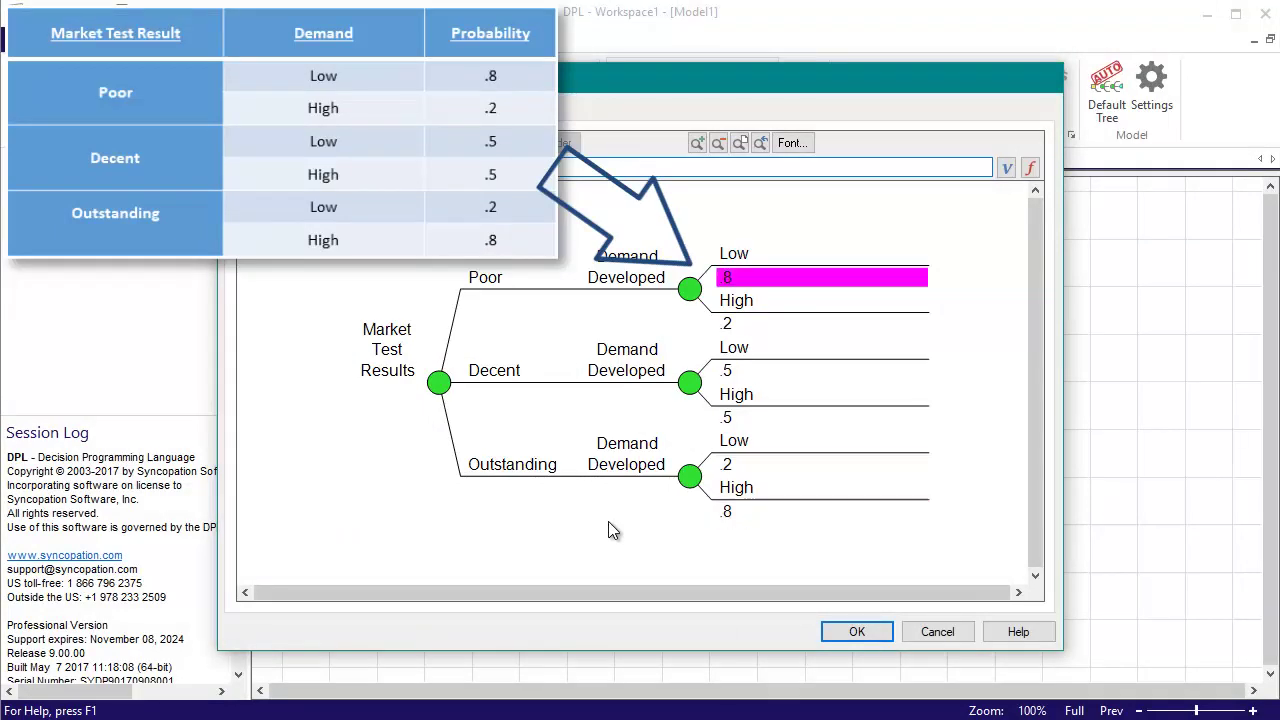
left_click(862, 632)
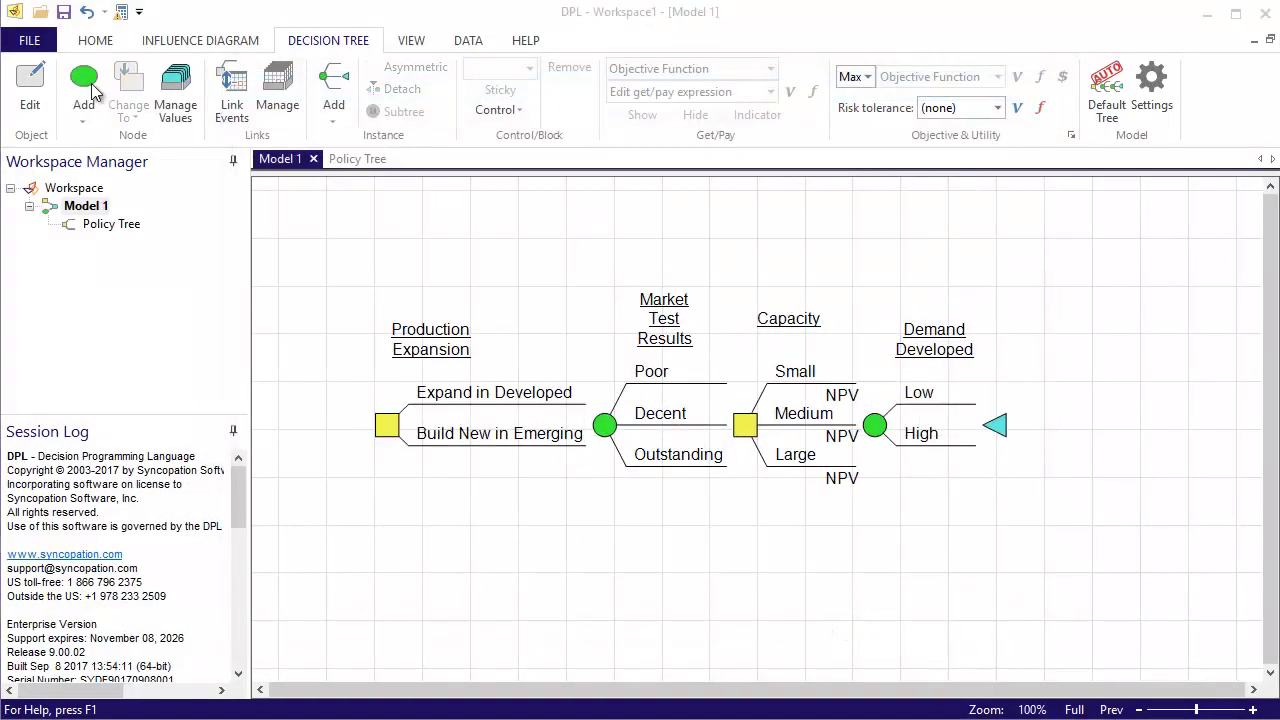
- Add a Demand Emerging chance node without Nominal, Low as default, with separate probability and value trees
left_click(95, 90)
left_click(998, 422)
type("Demand Emerging")
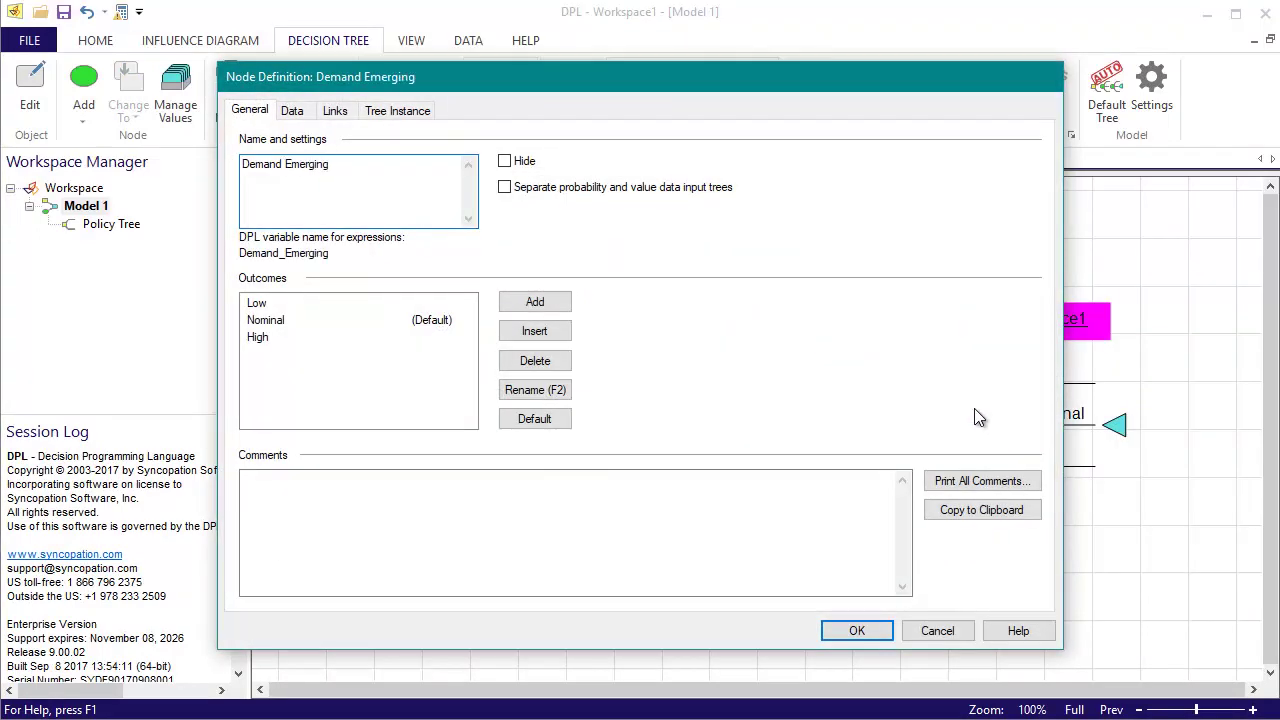
left_click(277, 322)
left_click(535, 361)
key("Return")
left_click(540, 419)
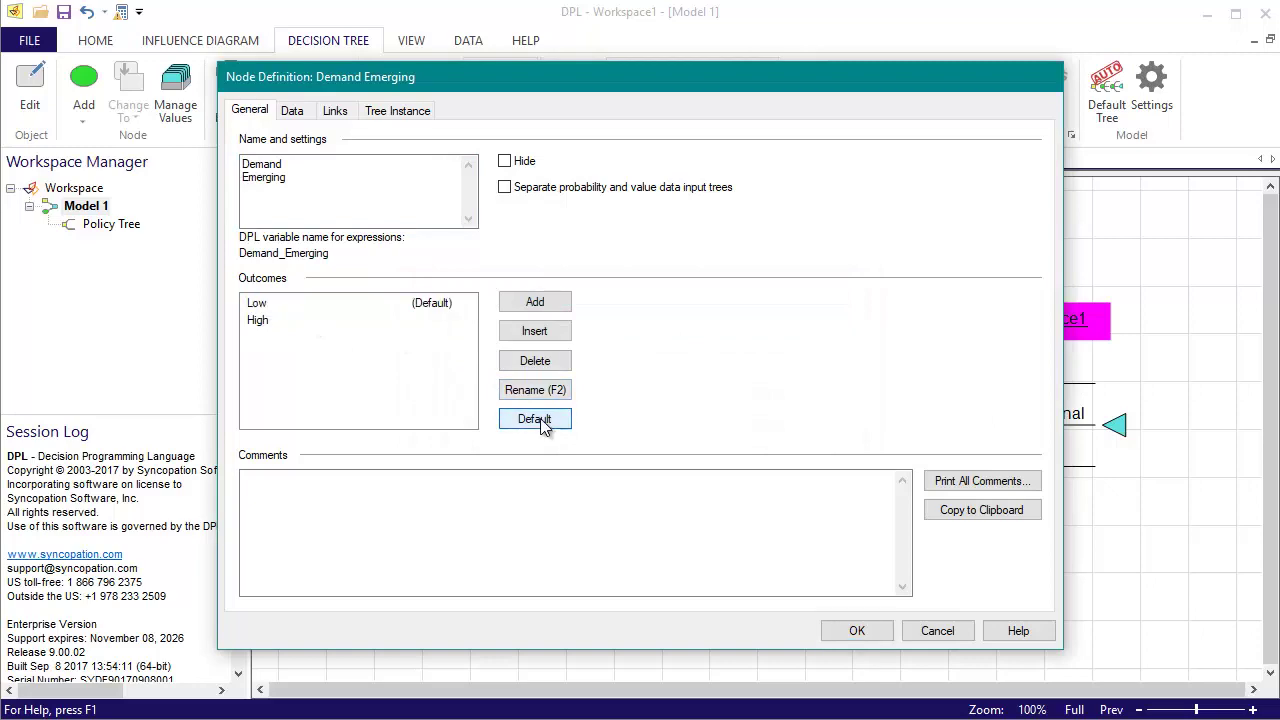
left_click(505, 188)
- Give Demand Emerging values .75 for Low and 1.25 for High
left_click(303, 113)
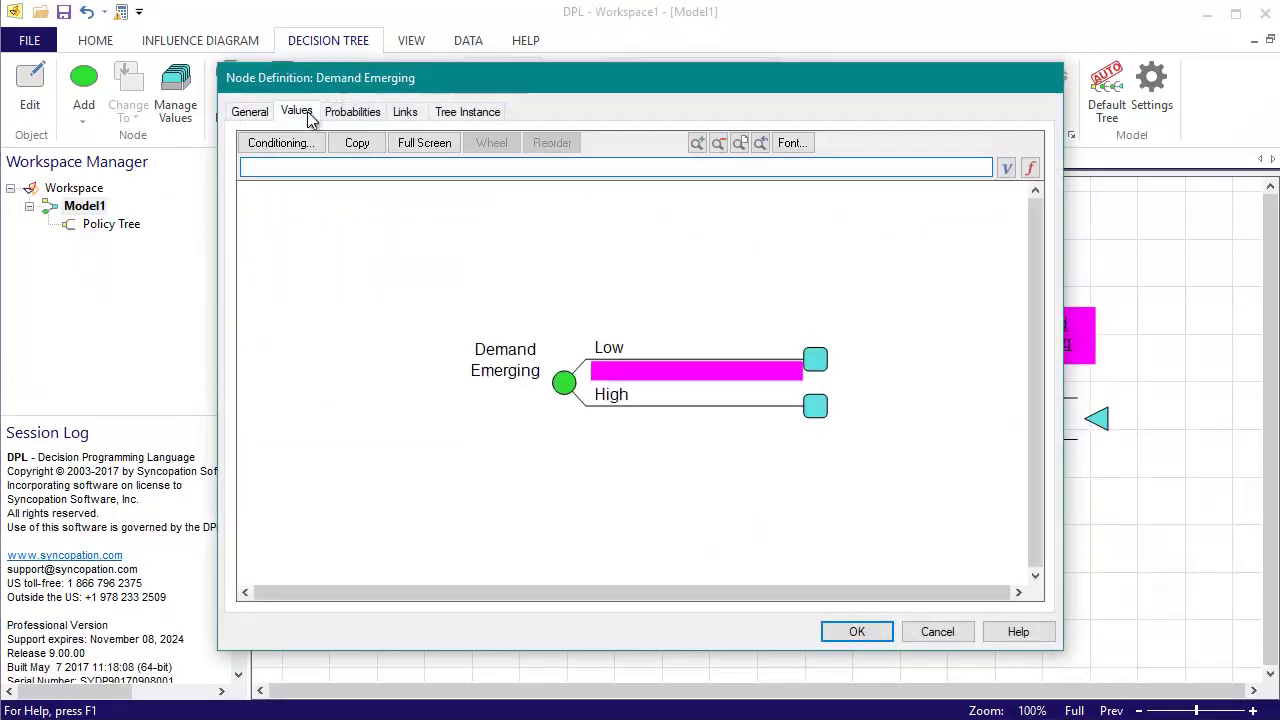
type(".75")
key("Return")
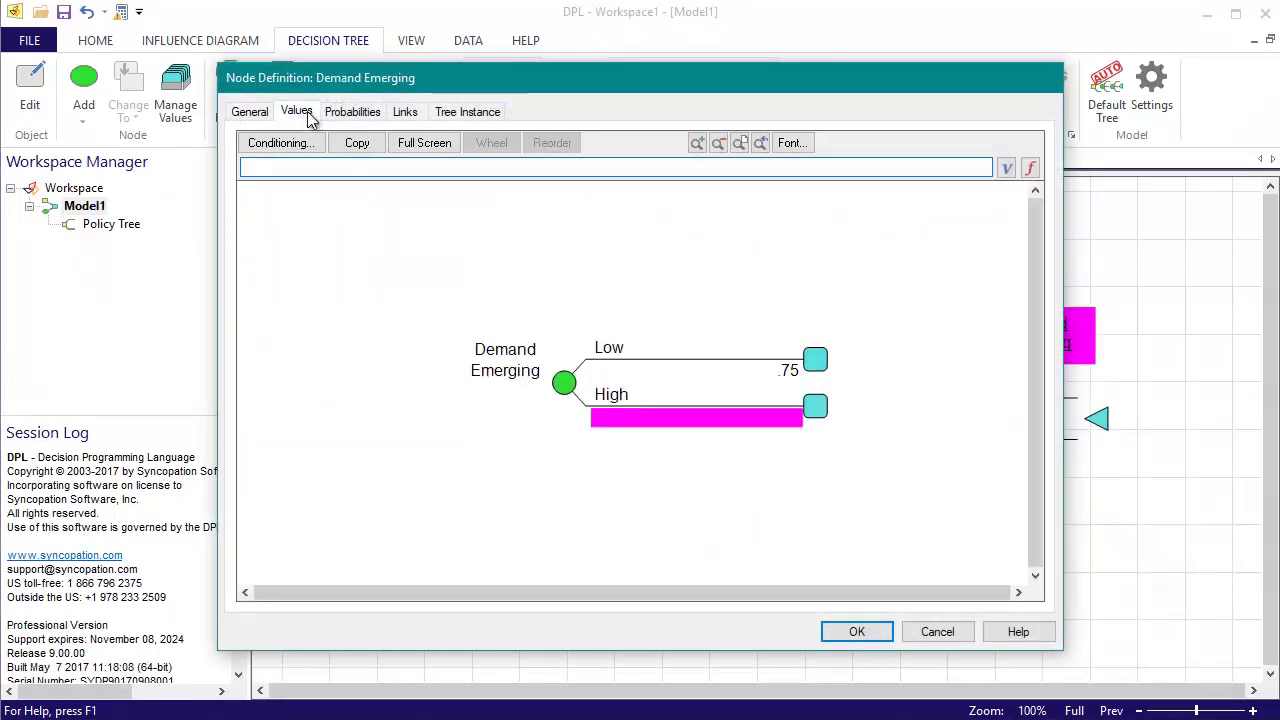
type("1.25")
key("Return")
- Condition Demand Emerging's probabilities on Market Test Results
left_click(346, 113)
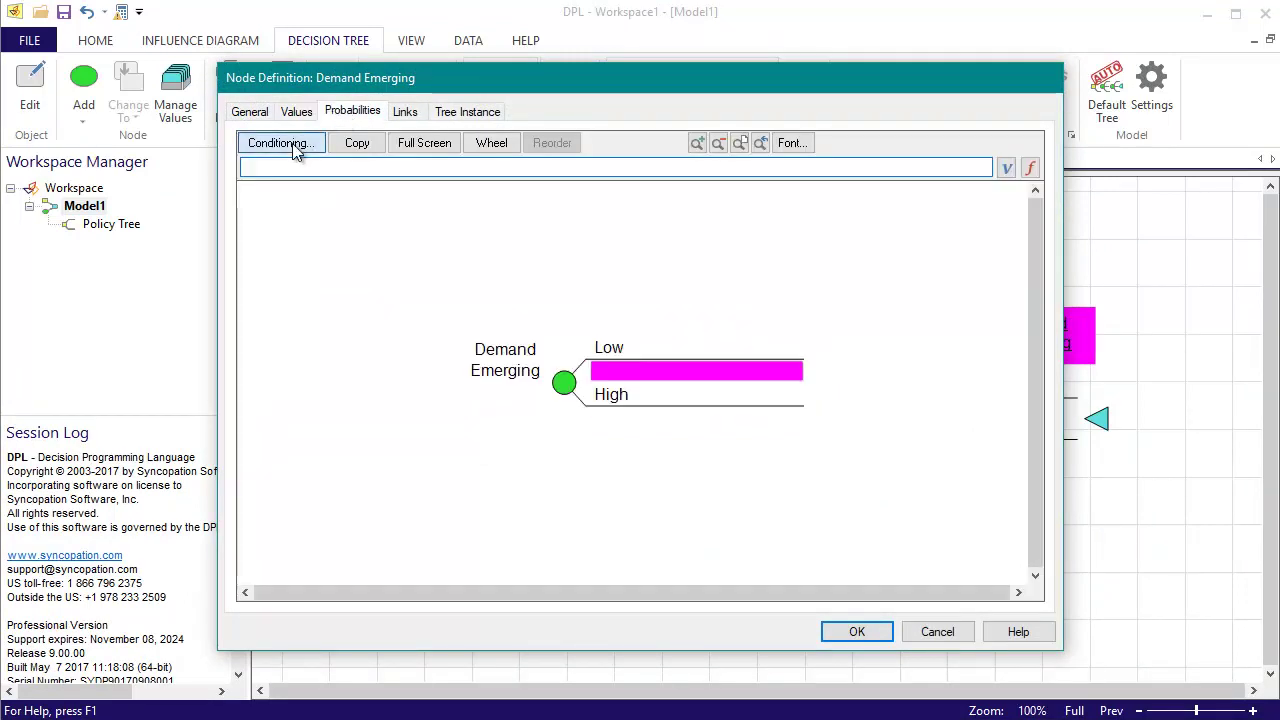
left_click(294, 149)
left_click(516, 280)
left_click(590, 511)
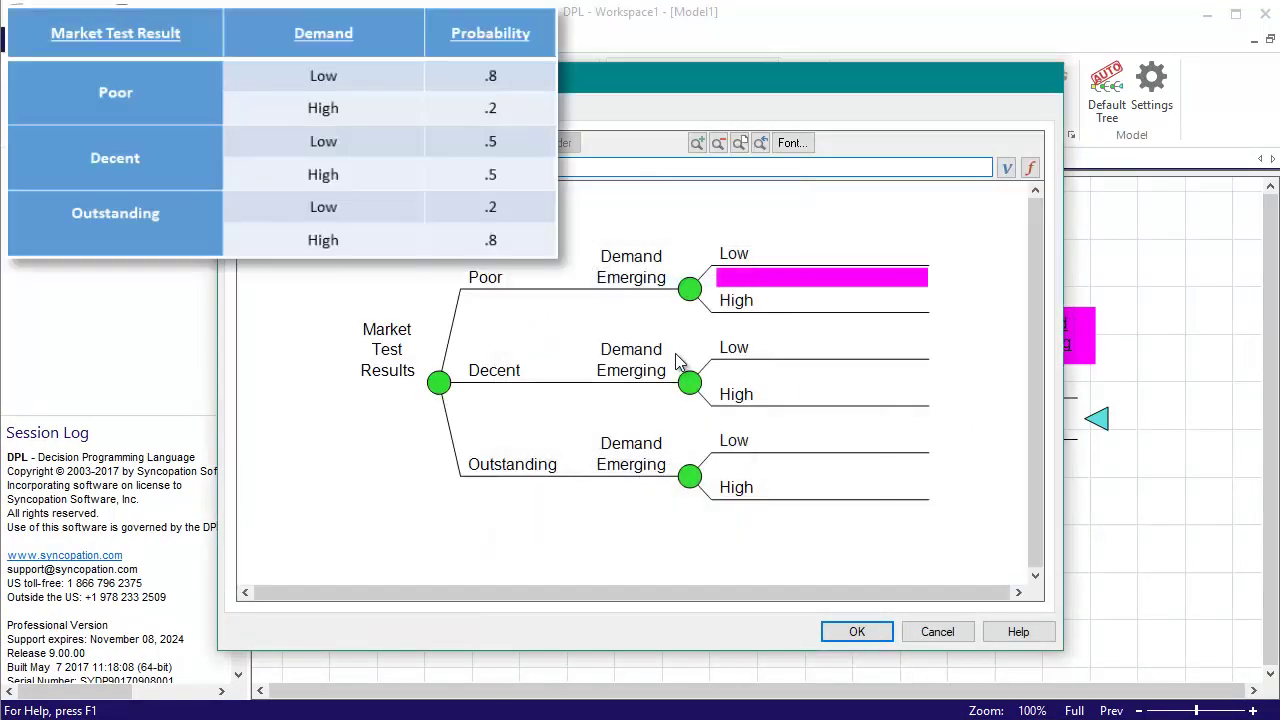
- Enter Low/High probabilities .8/.2, .5/.5, .2/.8 for Poor, Decent and Outstanding
type(".8")
key("Return")
type(".2")
key("Return")
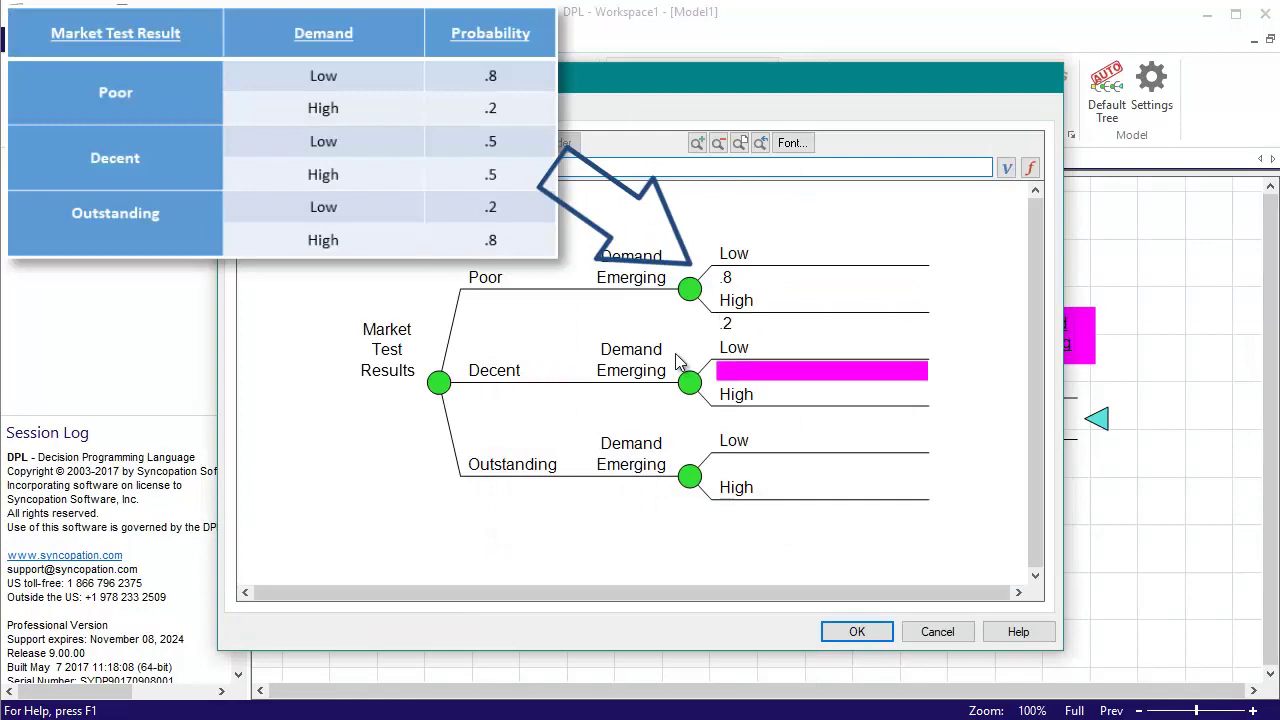
type(".5")
key("Return")
type(".5")
key("Return")
type(".2")
key("Return")
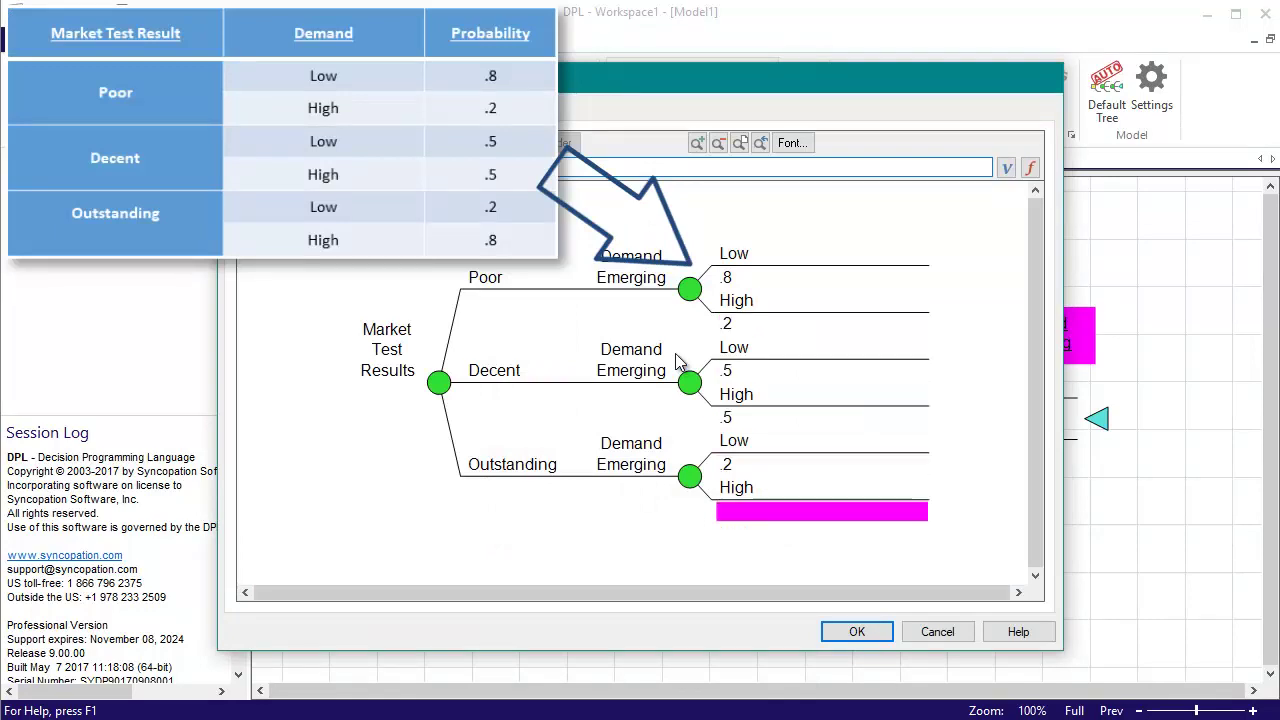
type(".8")
key("Return")
- Confirm Demand Emerging and add a COGS chance node at the end of the tree
left_click(855, 632)
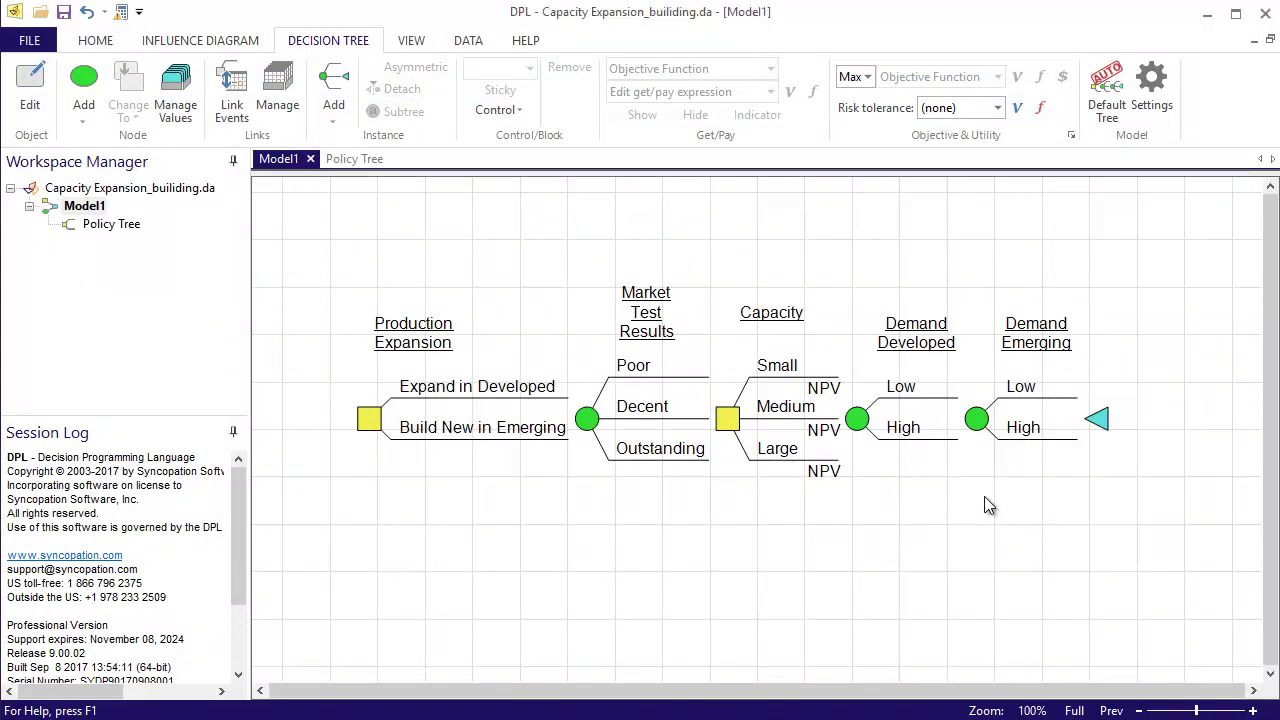
left_click_drag(84, 80, 1103, 423)
type("COGS")
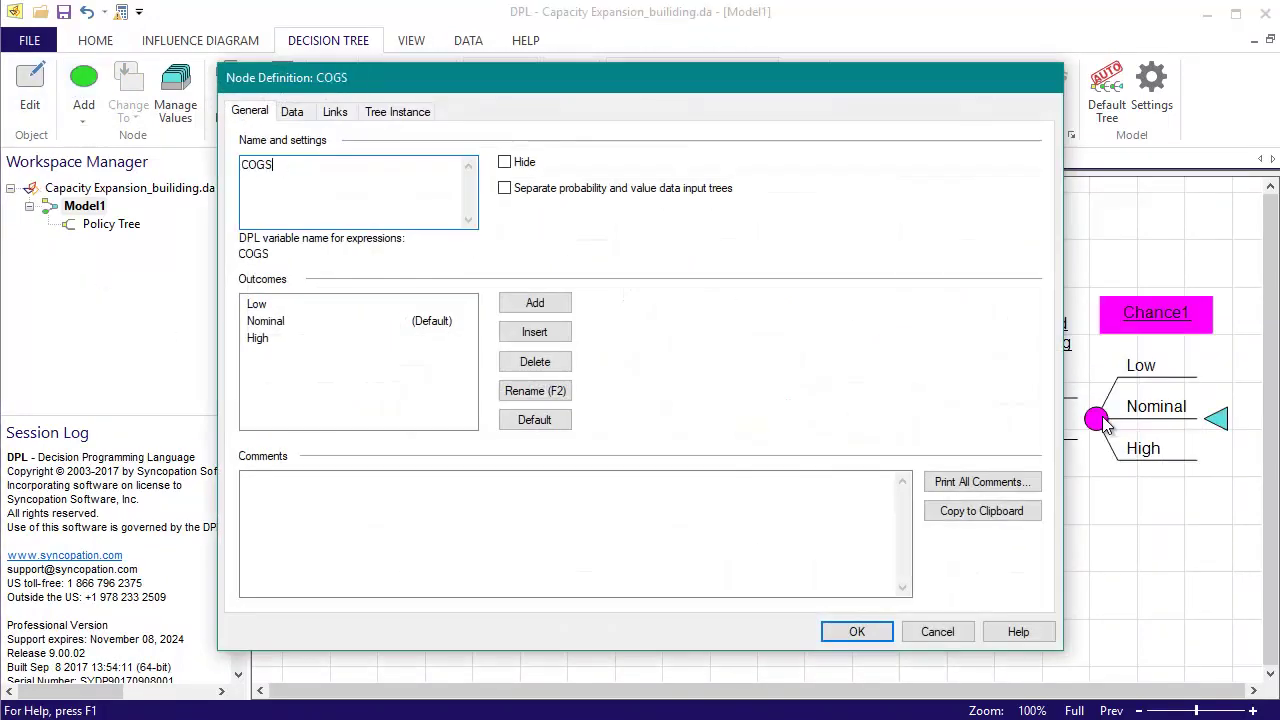
- Enter COGS values .08, .1 and .14 for Low, Nominal and High
left_click(292, 112)
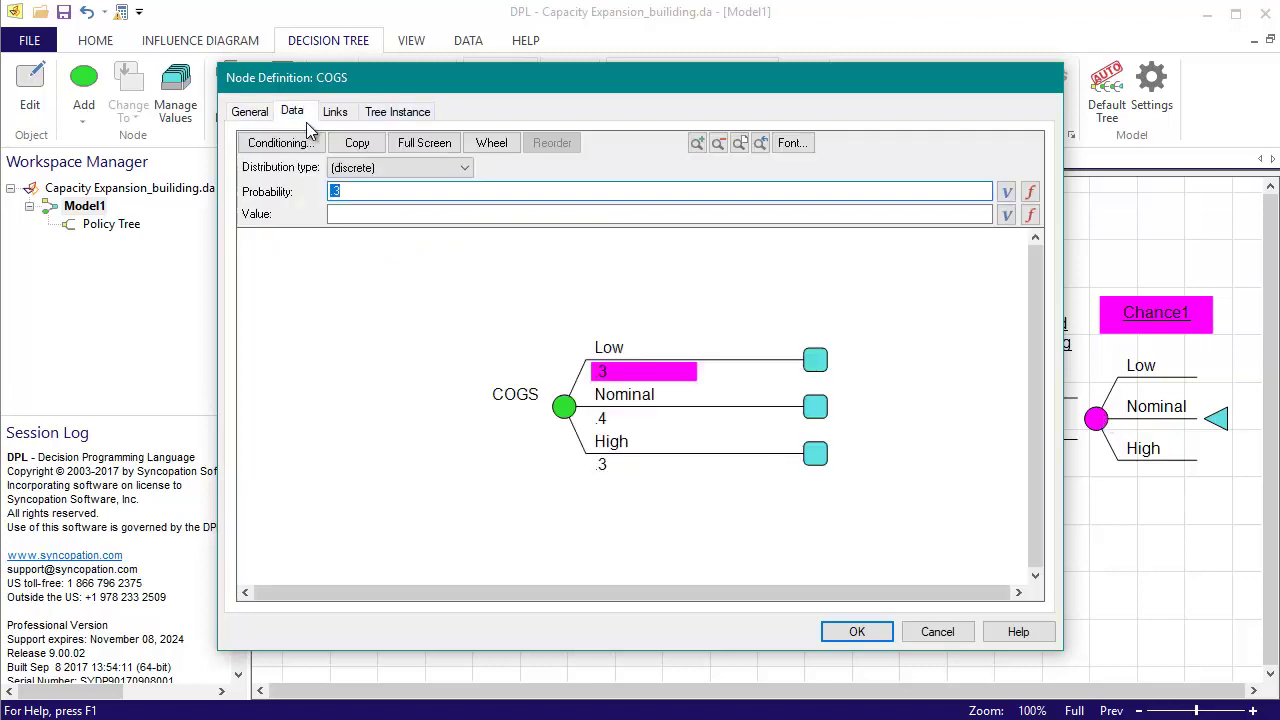
key("Tab")
type(".08")
key("Return")
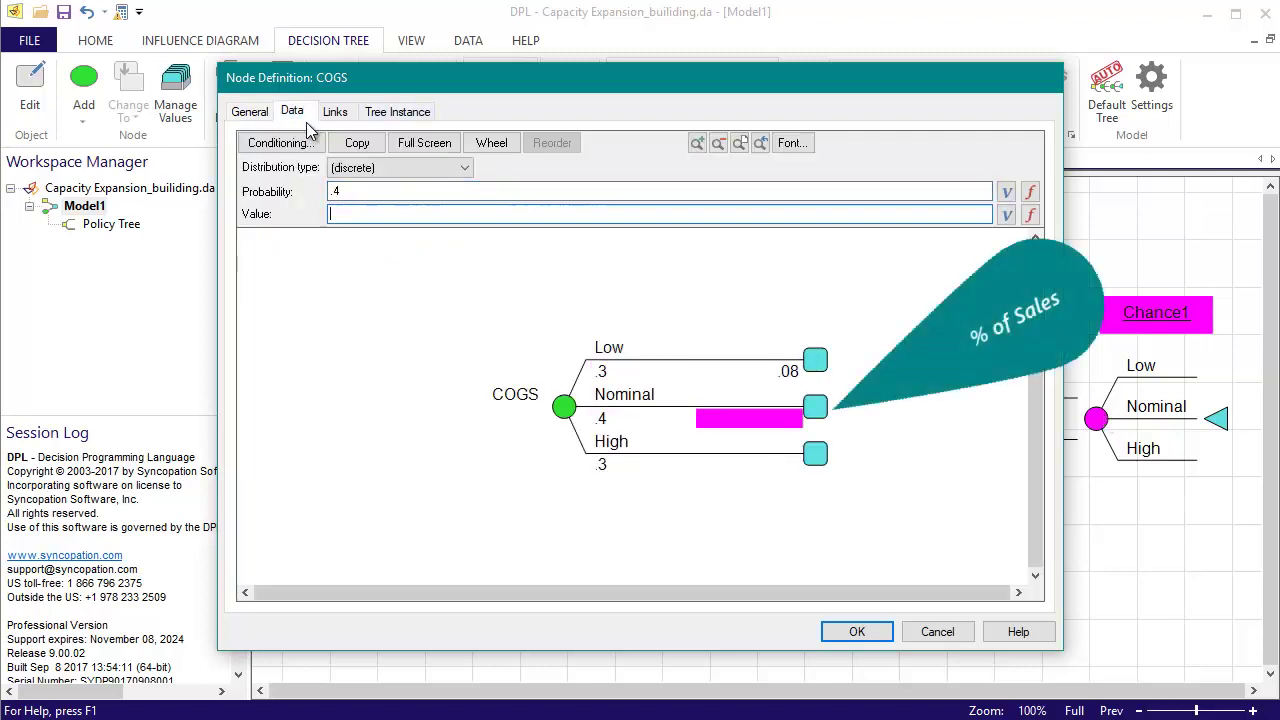
type(".1")
key("Return")
type(".")
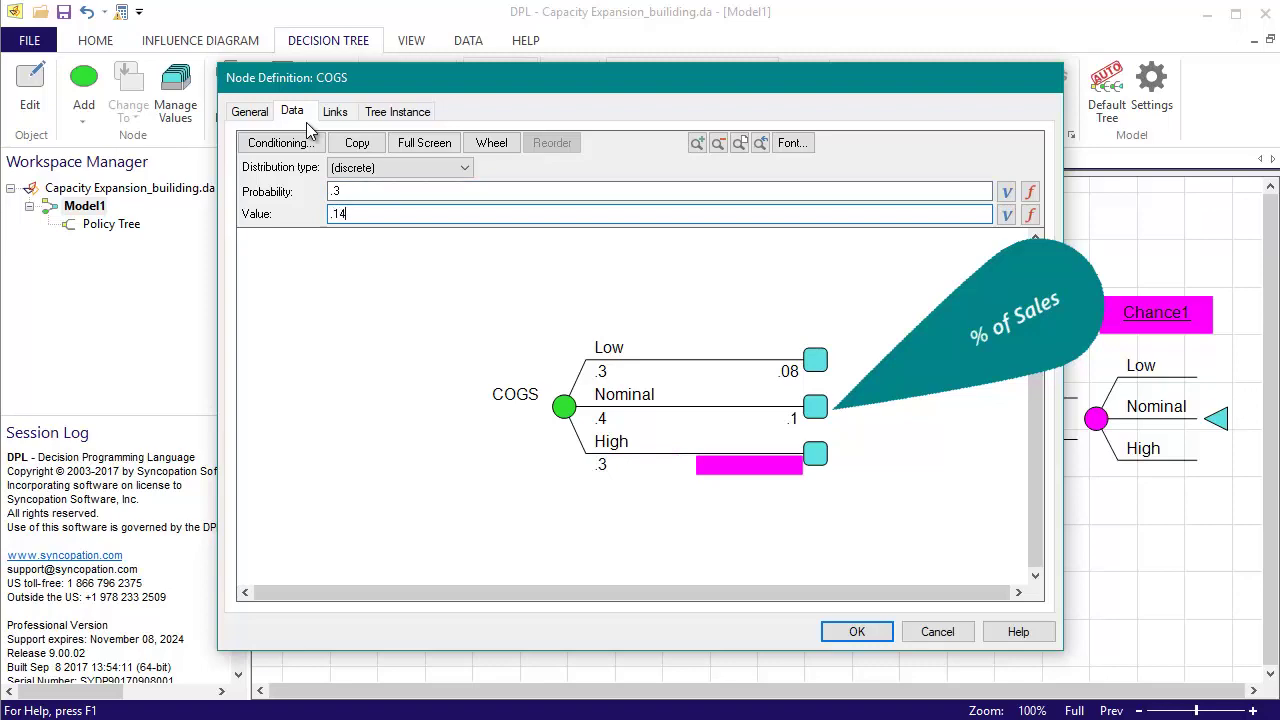
type("14")
key("Return")
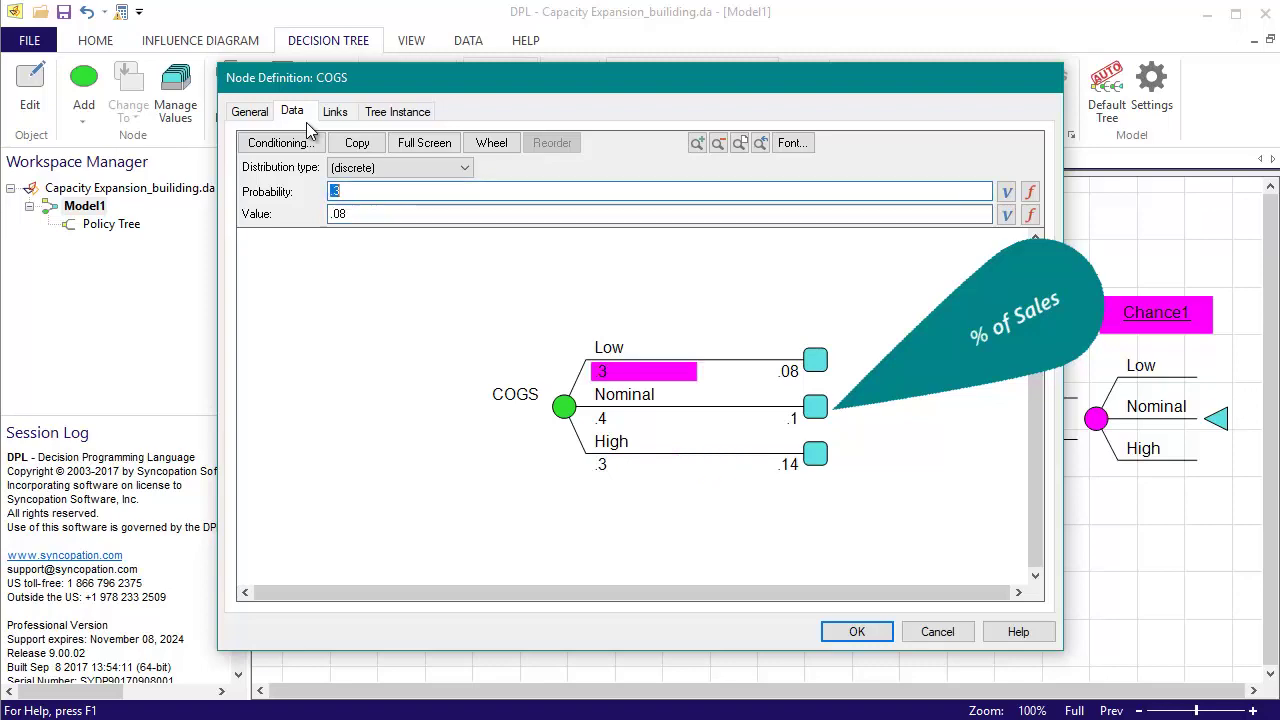
- Confirm COGS and append a chance node named Capex at the tree's end
left_click(862, 612)
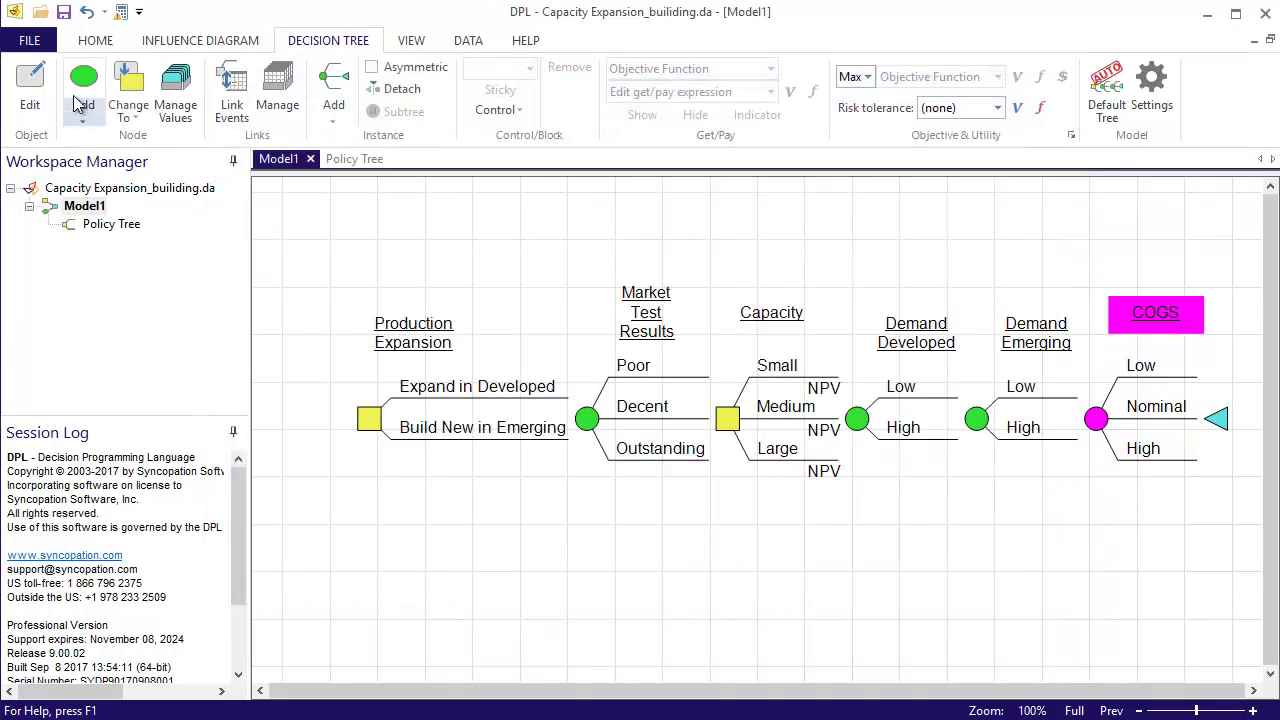
left_click(264, 189)
double_click(1218, 425)
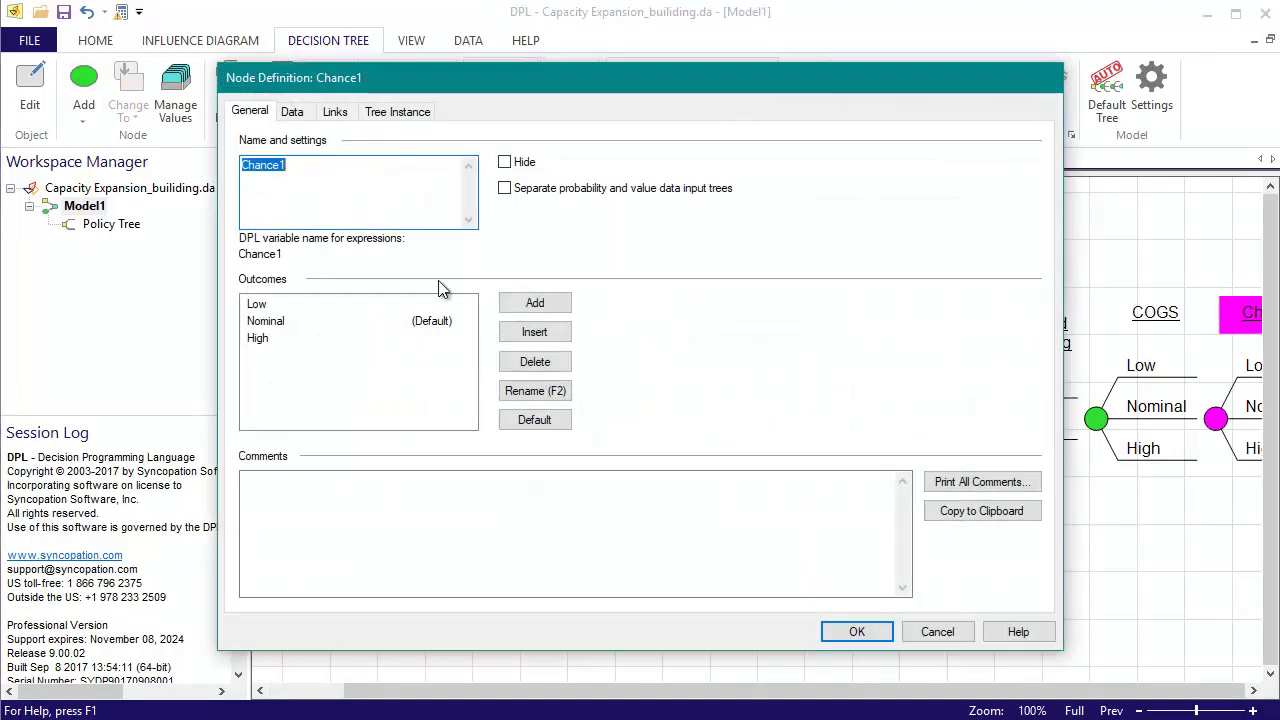
type("Capex")
- Give Capex values 1, 2 and 3 for Low, Nominal and High, and confirm
left_click(292, 112)
type("1")
key("Return")
type("2")
key("Return")
type("3")
key("Return")
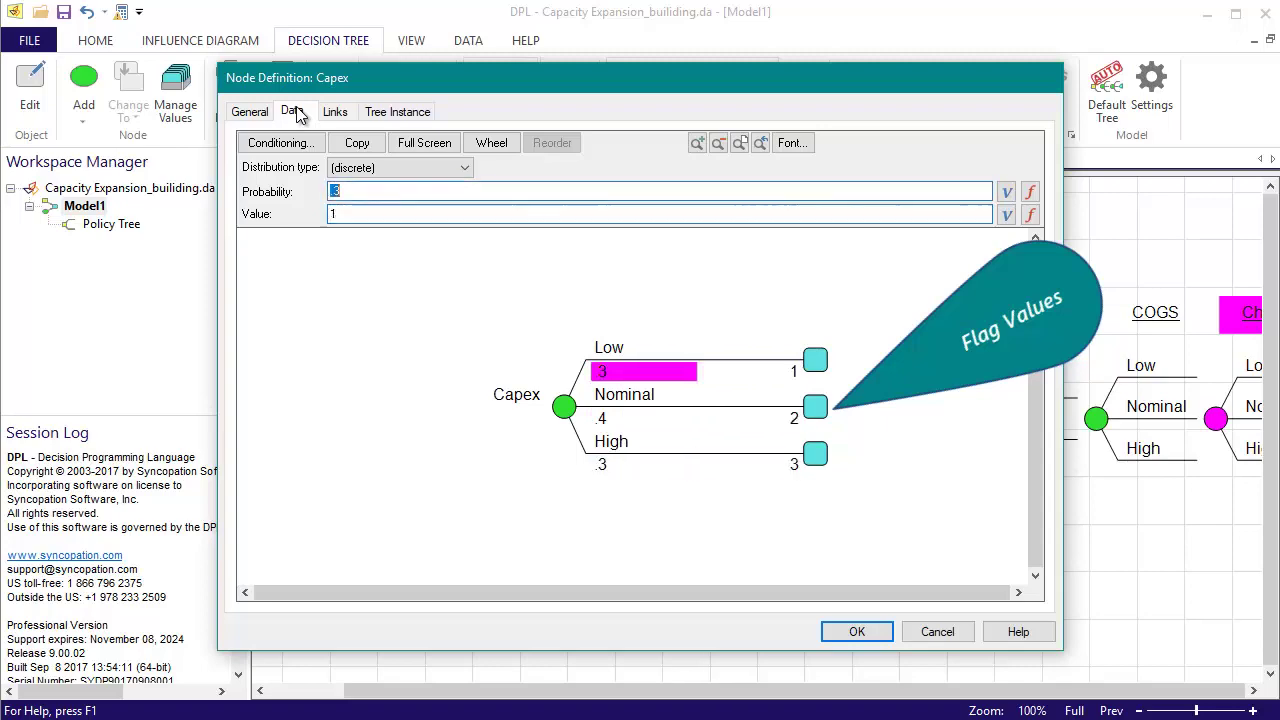
left_click(853, 632)
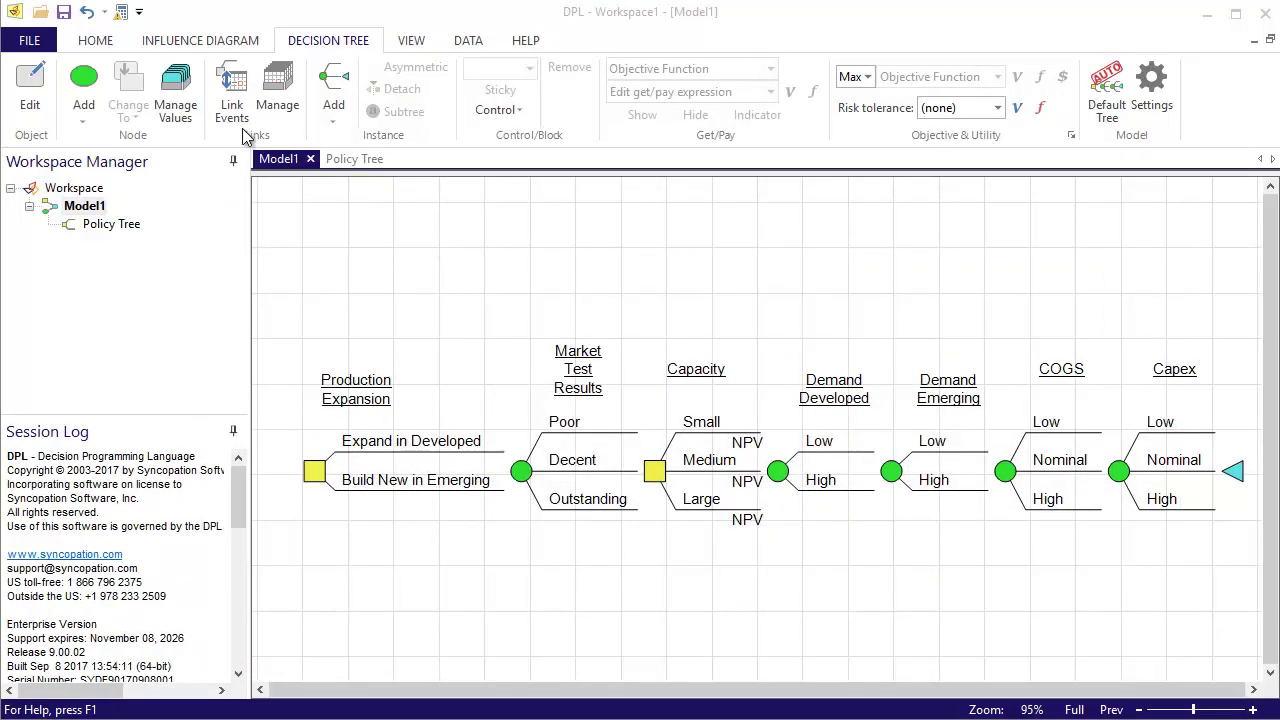
- Link Demand Developed to Inputs!Demand_Dev and Demand Emerging to Inputs!Demand_Em
left_click(232, 100)
left_click(562, 210)
left_click(663, 211)
left_click(586, 314)
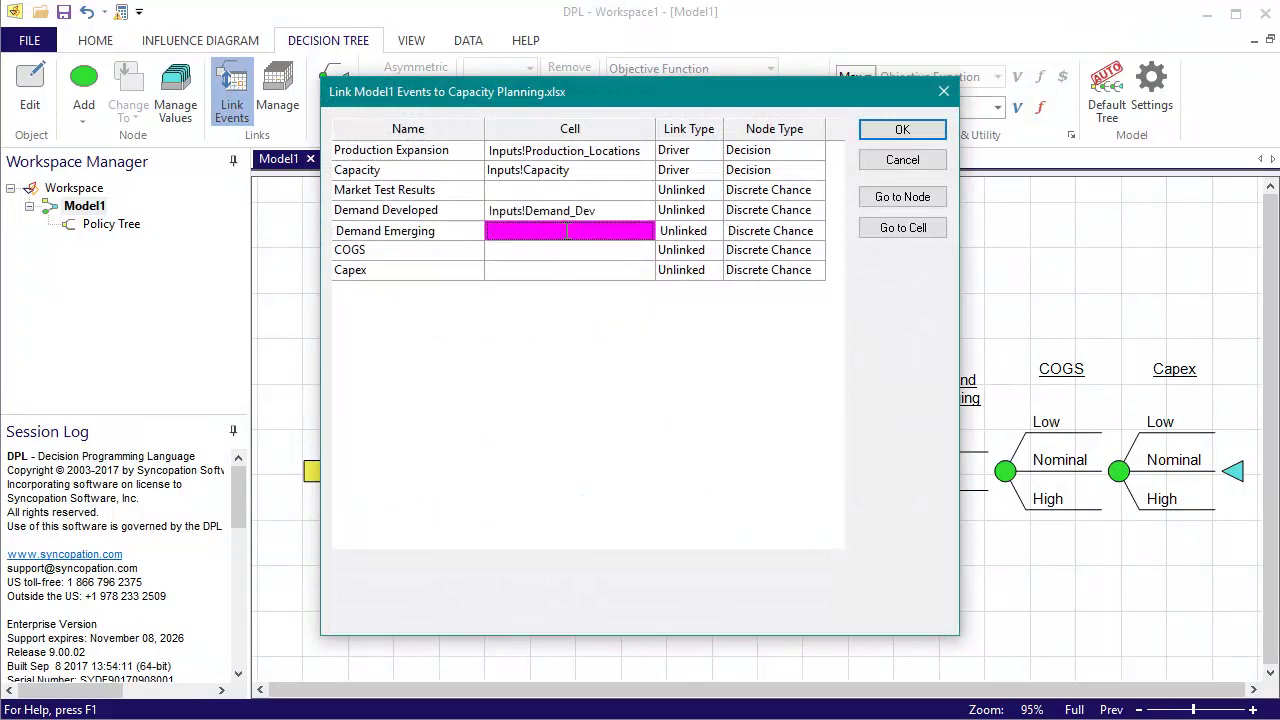
left_click(663, 231)
left_click(566, 358)
left_click(632, 249)
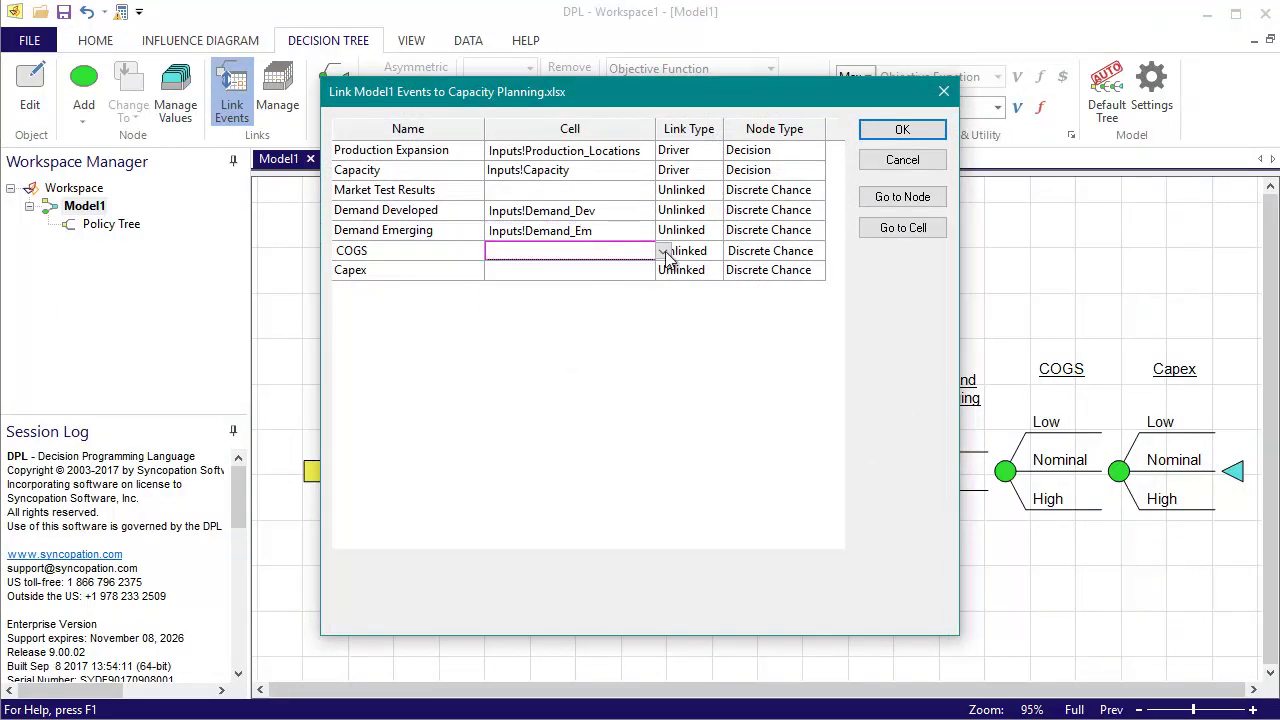
- Link COGS and Capex to Inputs!COGS and Inputs!CAPEX, then move NPV payoffs from Capacity to Capex
left_click(663, 251)
left_click(530, 313)
left_click(648, 271)
left_click(663, 271)
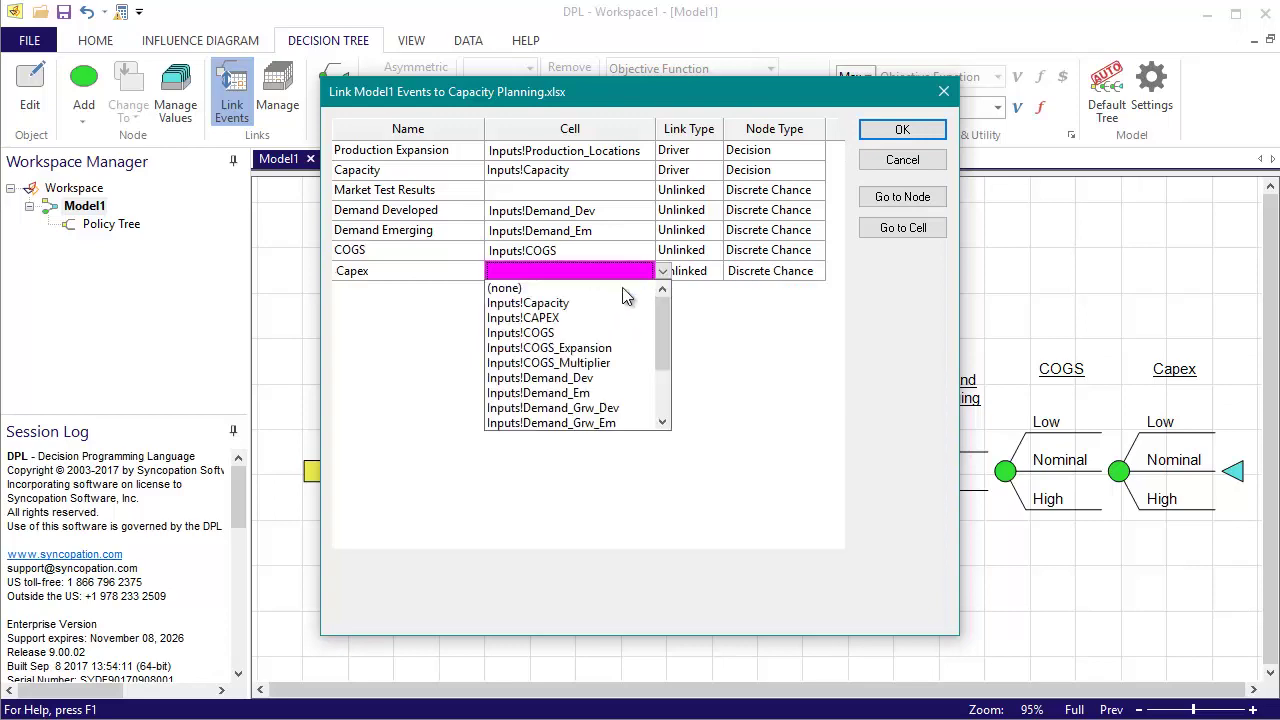
left_click(555, 318)
left_click(902, 130)
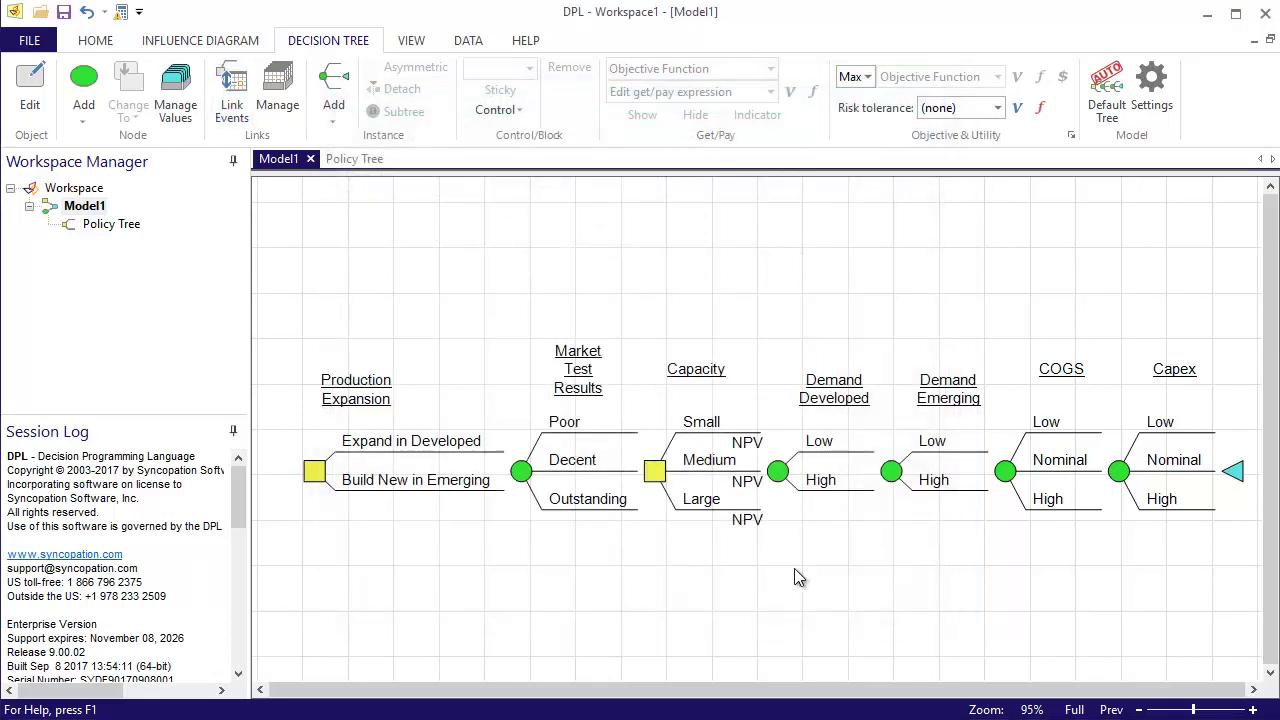
key("ctrl+x")
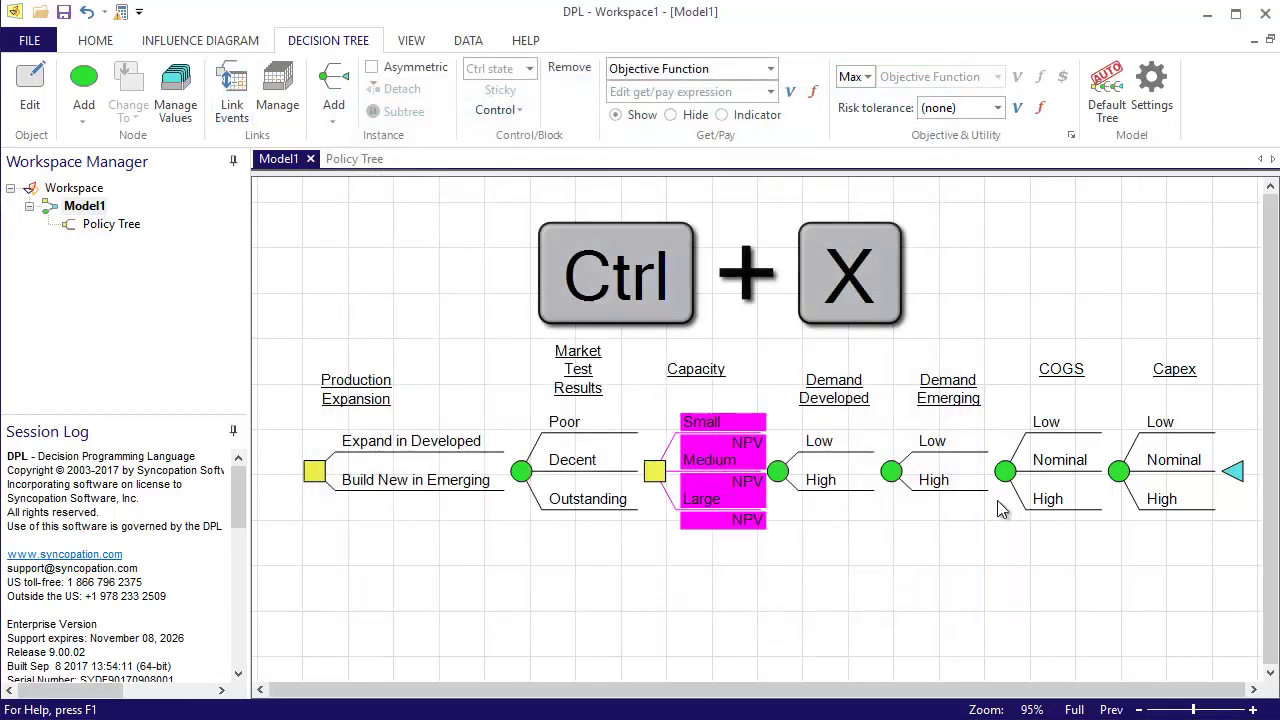
key("ctrl+v")
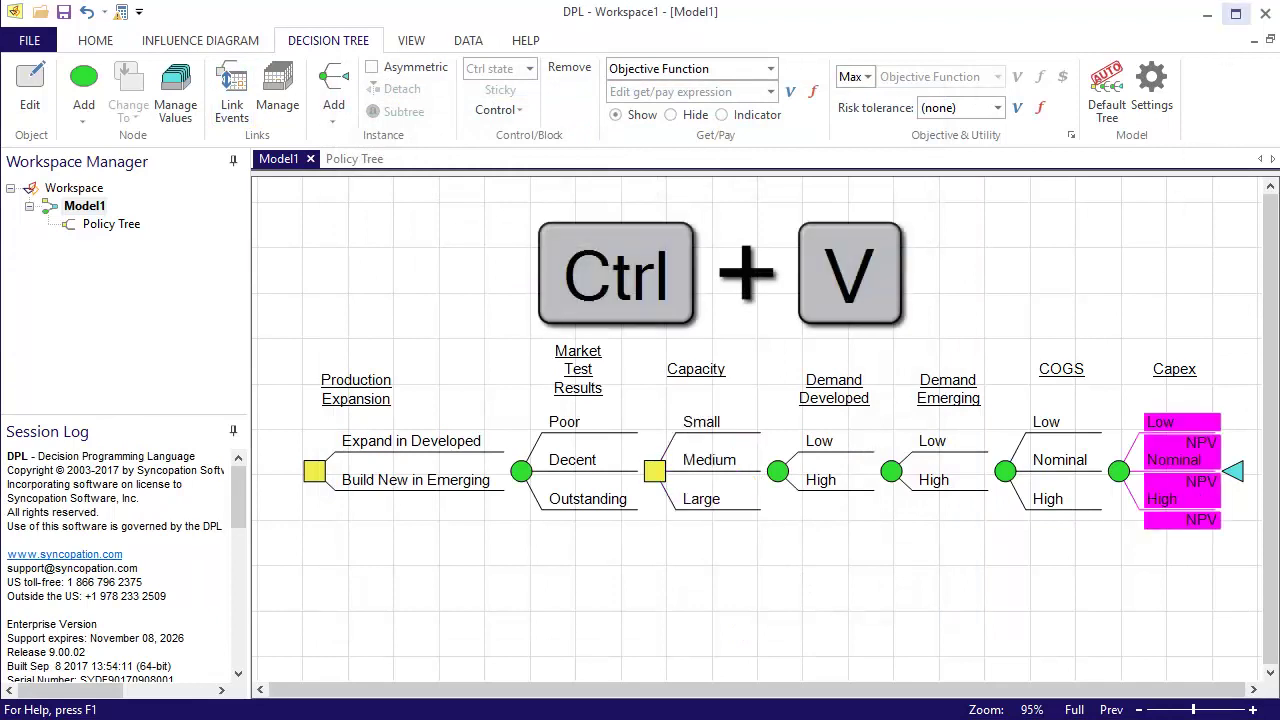
- Run the decision analysis with Risk Profile enabled, clearing the previous results
left_click(93, 42)
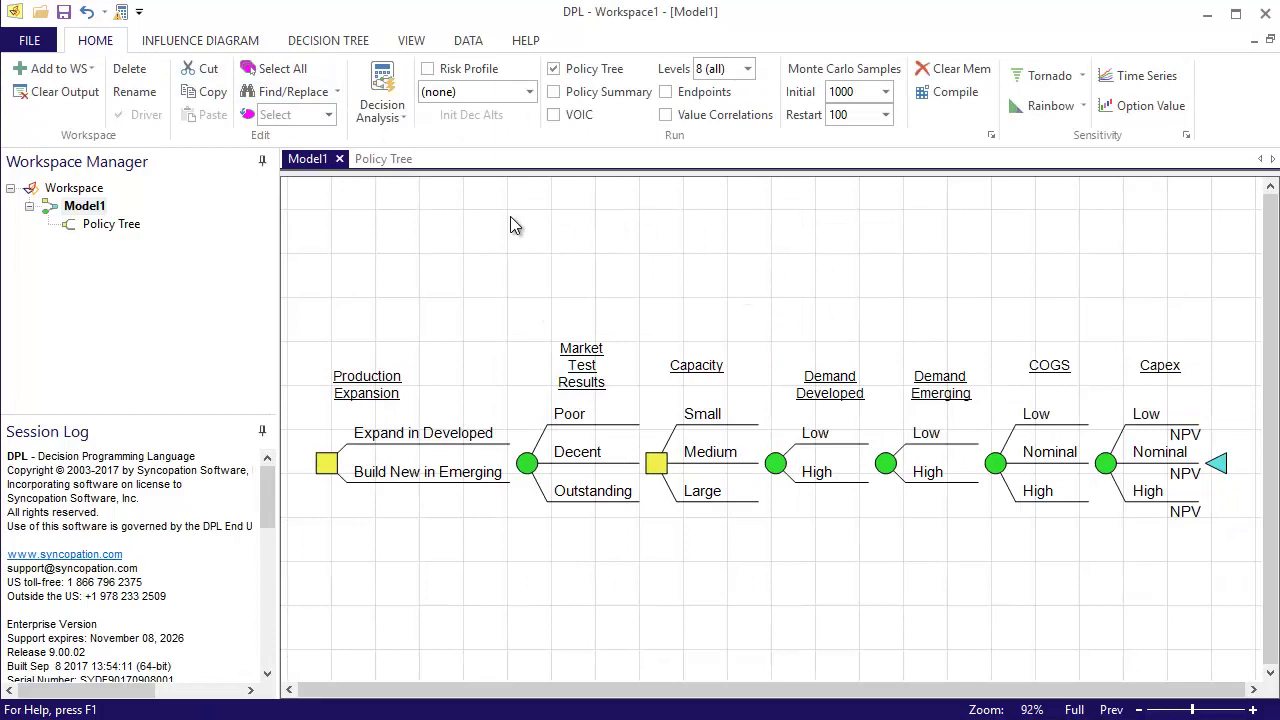
left_click(427, 69)
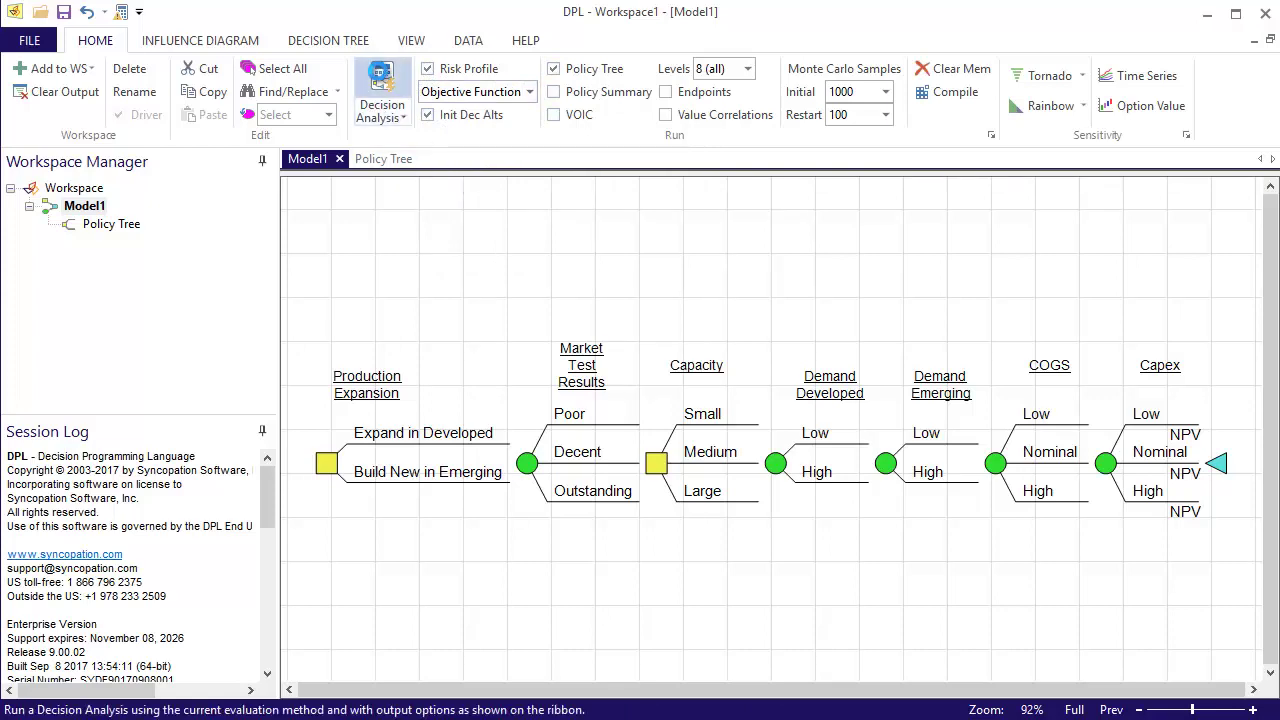
left_click(381, 85)
left_click(546, 430)
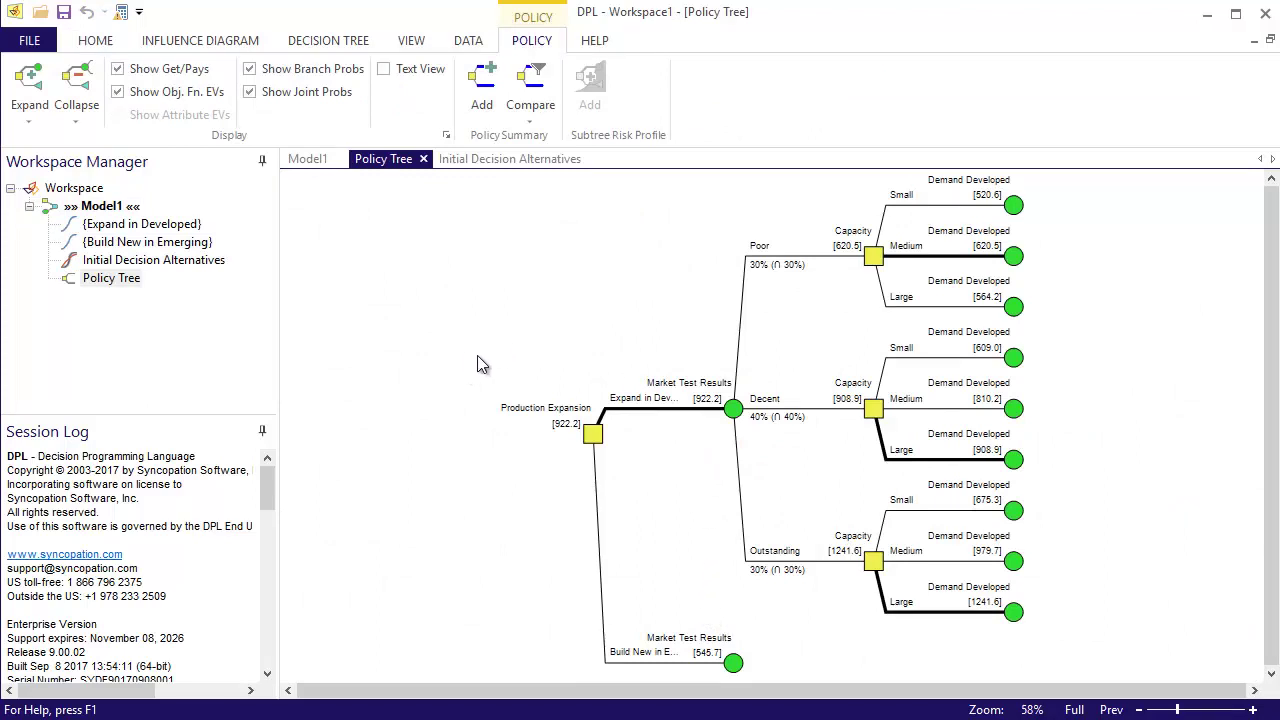
- Zoom into the Production Expansion decision of the policy tree, then zoom back out to the whole tree
left_click_drag(446, 349, 738, 497)
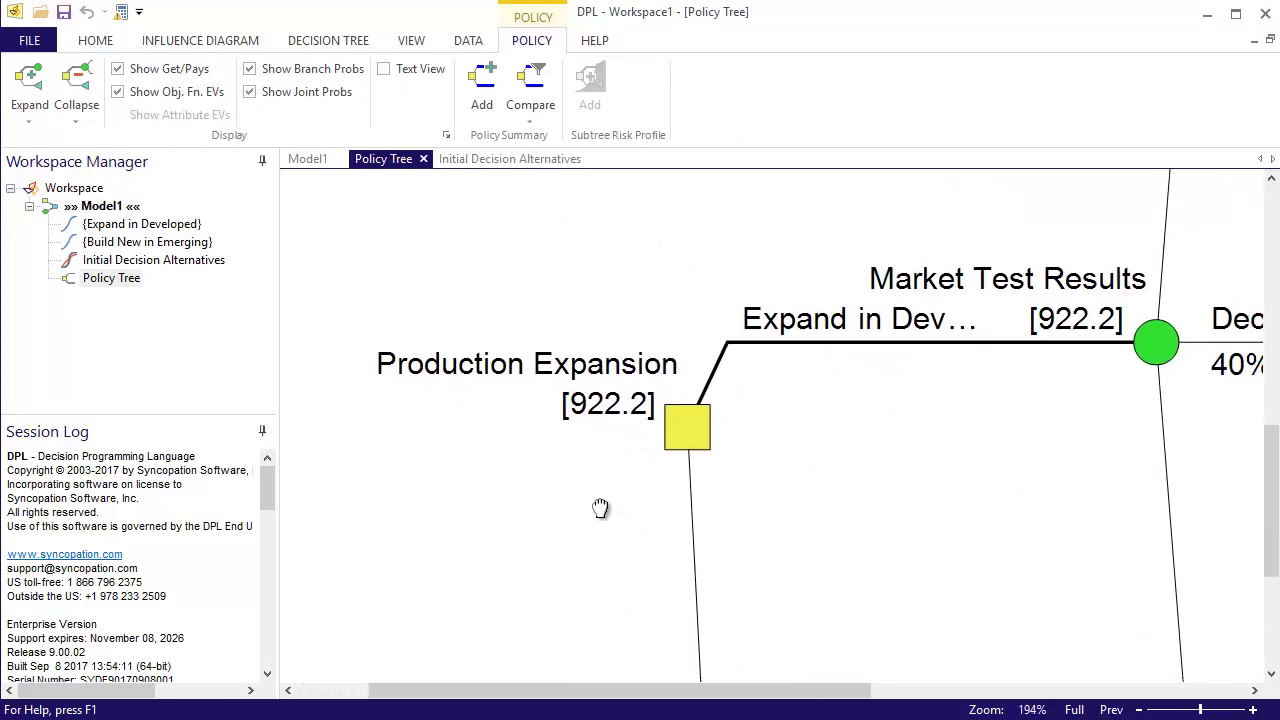
right_click(862, 470)
left_click(920, 575)
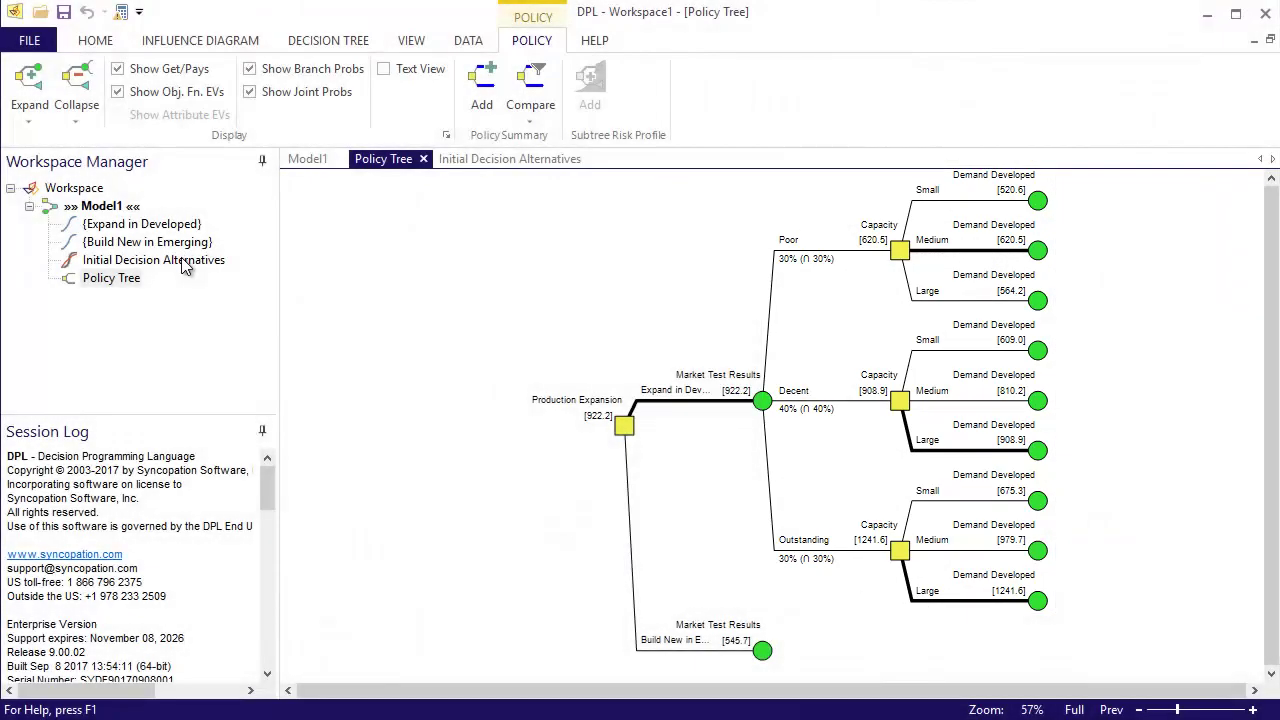
double_click(184, 262)
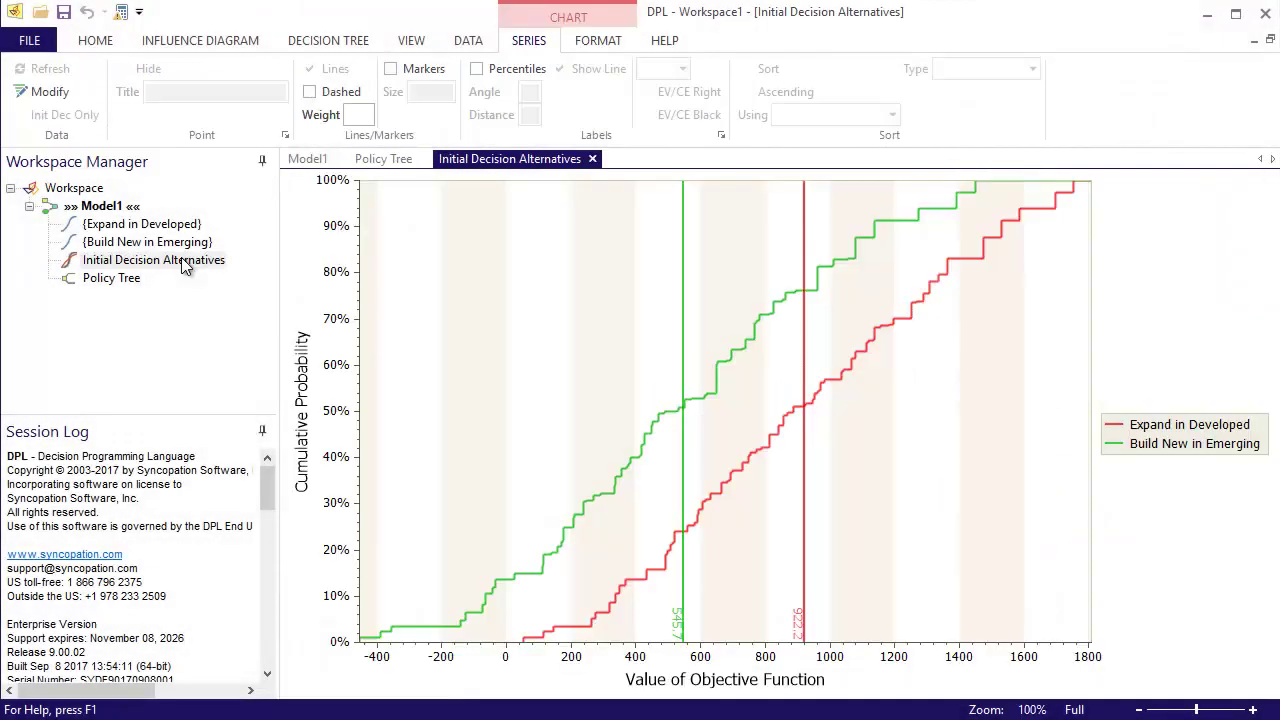